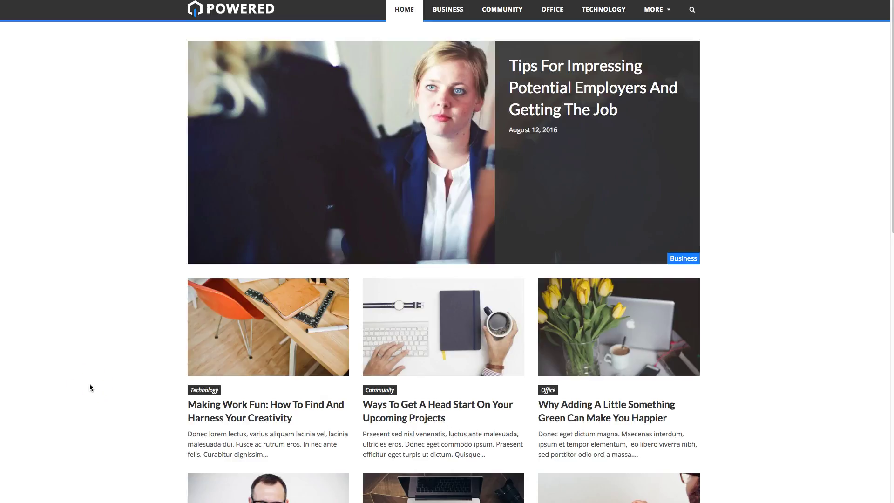
Scroll up and down through the Powered site's front-end homepage
scroll(90, 387, down, 15)
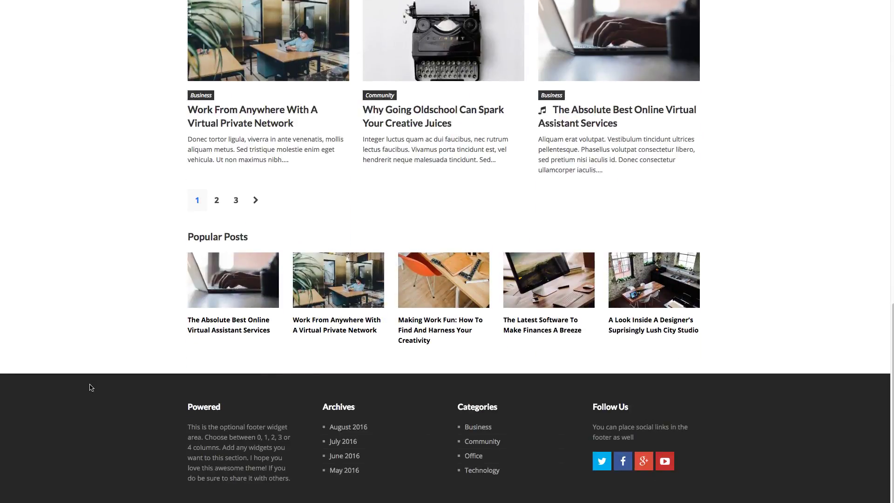
scroll(91, 387, up, 15)
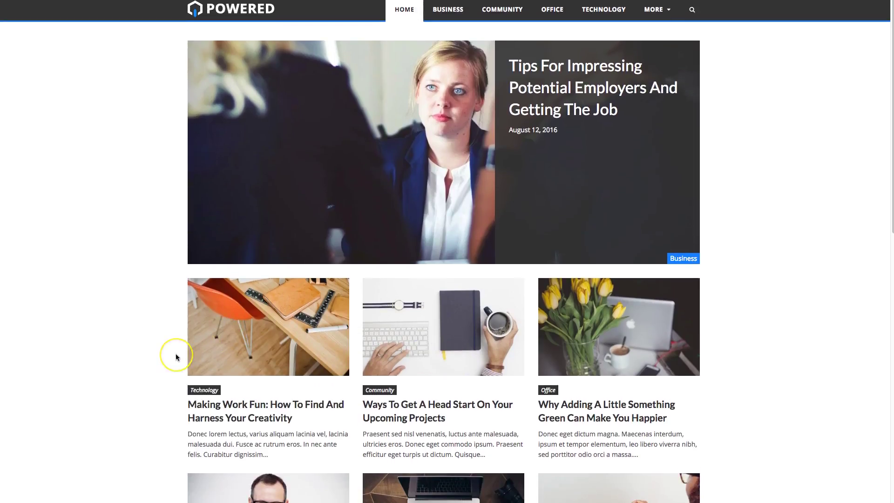
scroll(175, 355, down, 8)
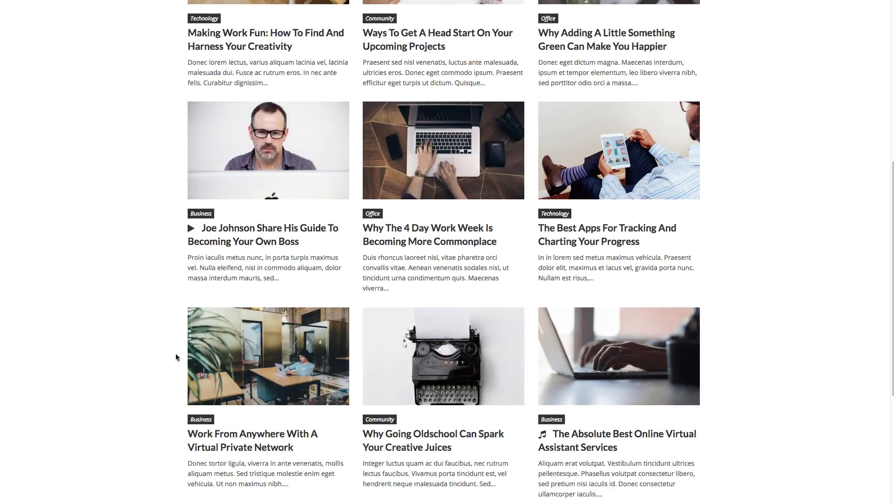
scroll(175, 355, up, 8)
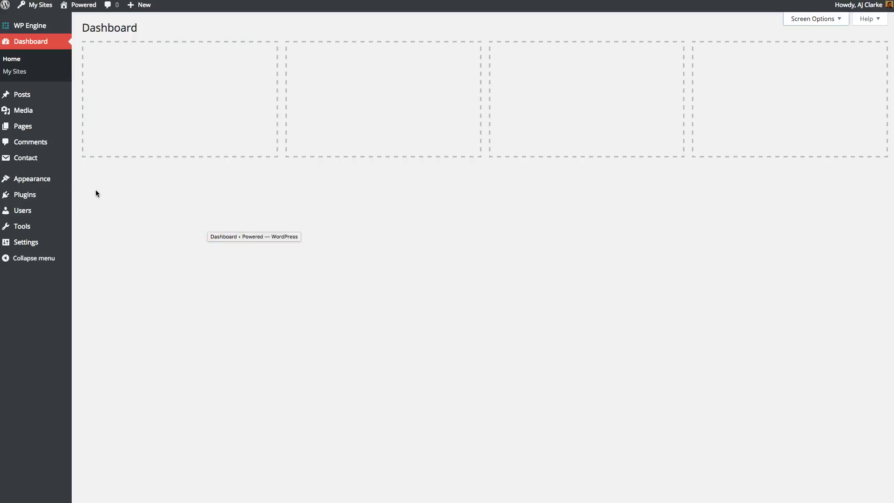
Launch the Customizer from Appearance > Customize in the admin sidebar
mouse_move(50, 179)
click(111, 192)
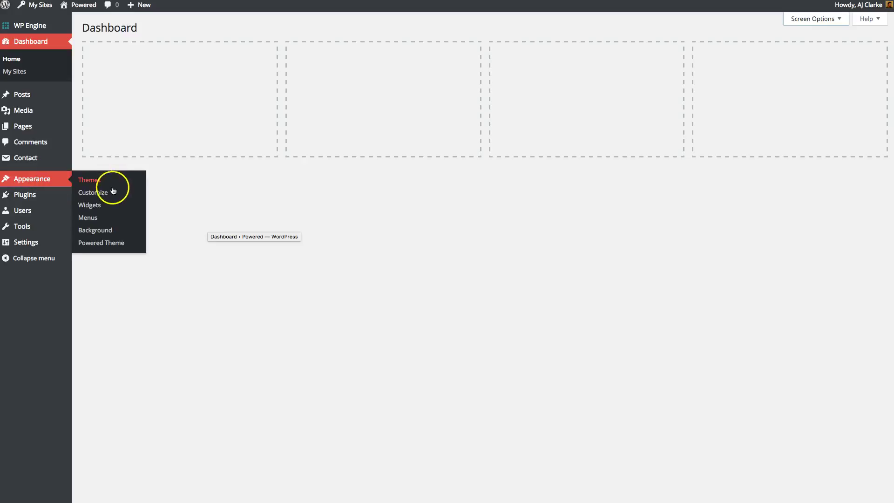
click(345, 196)
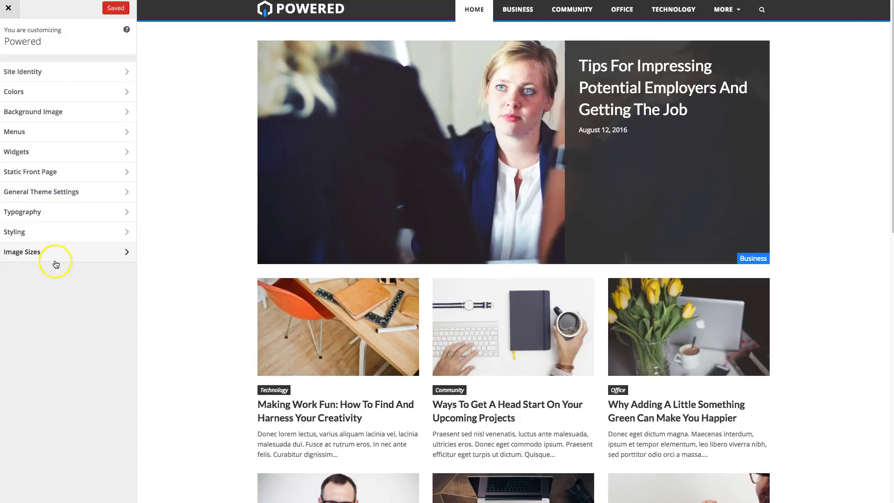
In General Theme Settings > Site Widths, try a 900px container width, then clear it
click(82, 198)
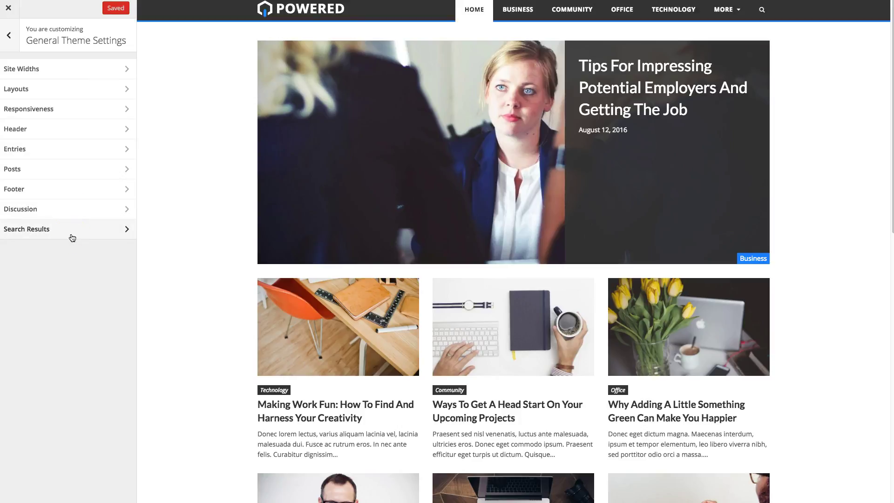
click(96, 75)
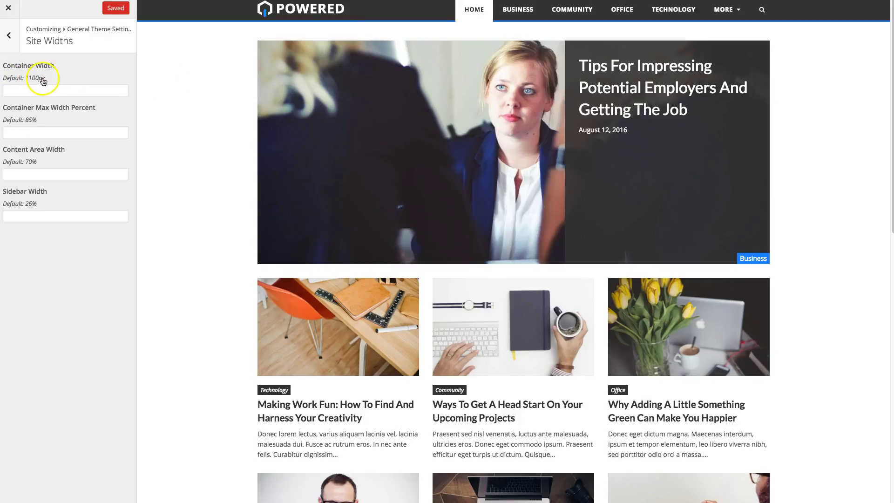
click(43, 92)
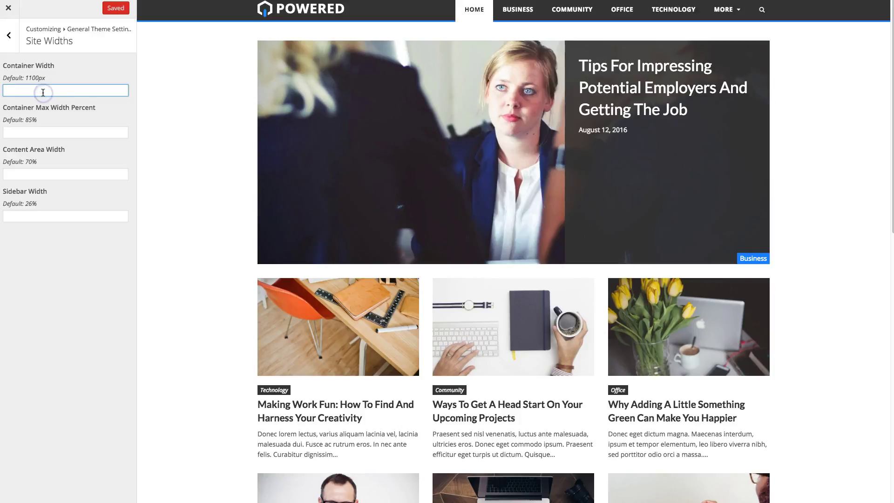
text(900px)
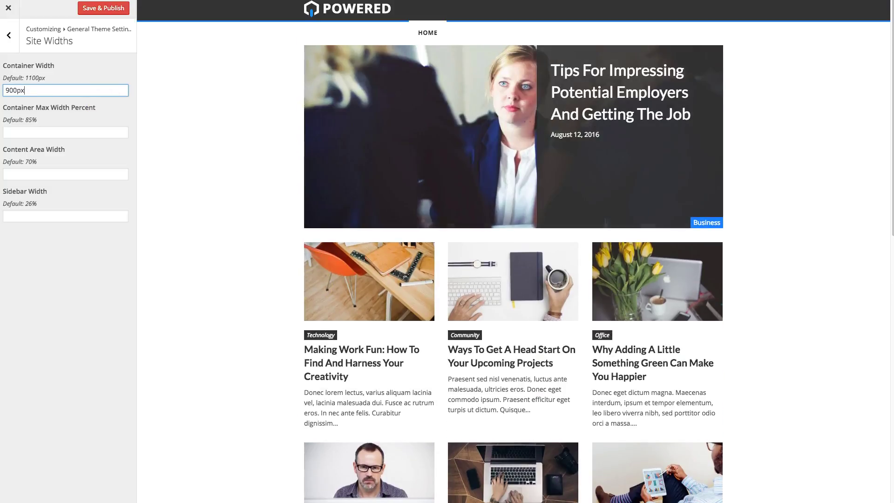
key(BackSpace)
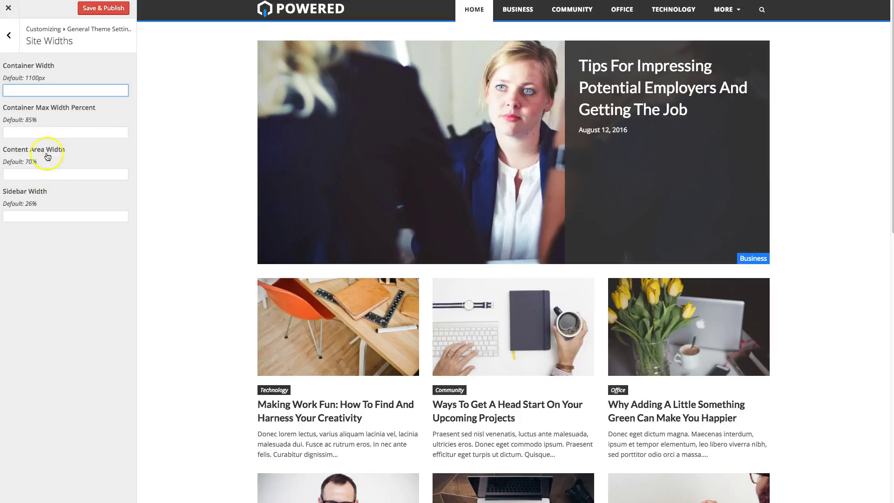
Preview the Making Work Fun post, then return to the General Theme Settings list
click(250, 278)
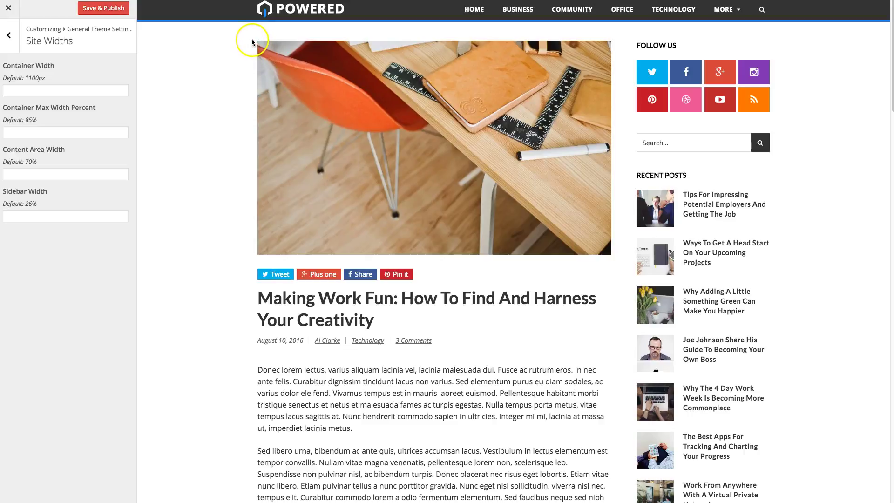
drag(538, 451, 300, 207)
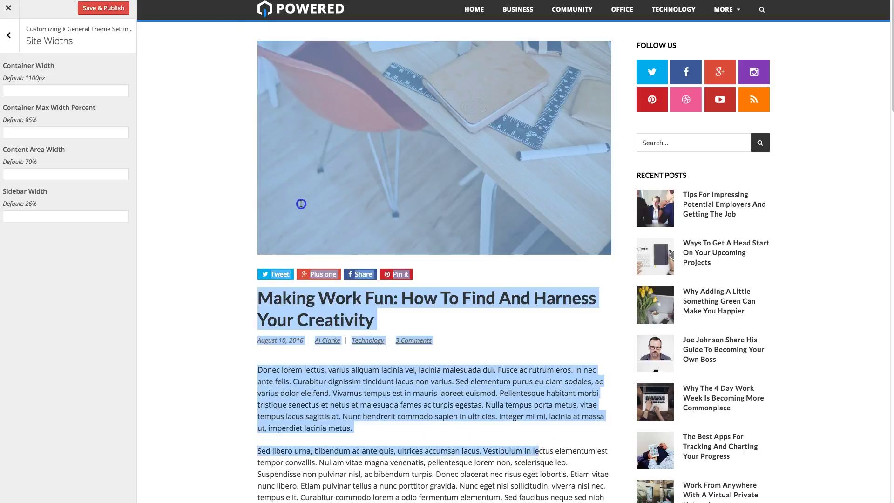
click(506, 338)
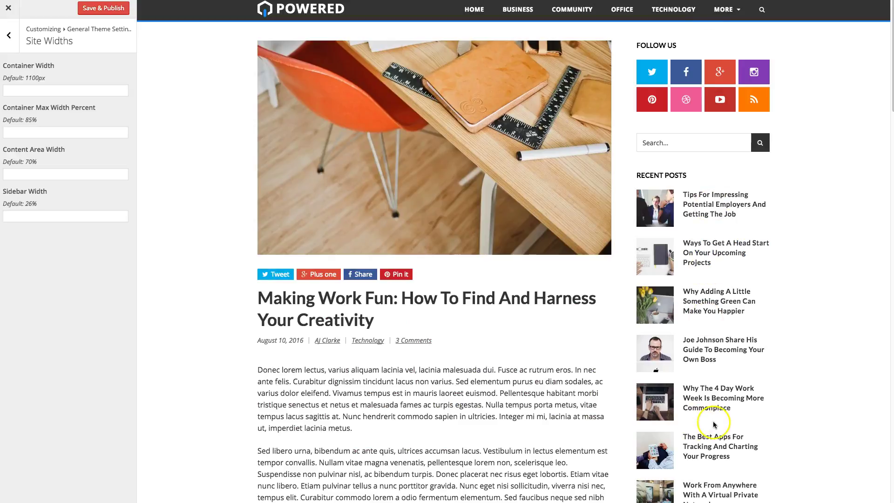
click(15, 39)
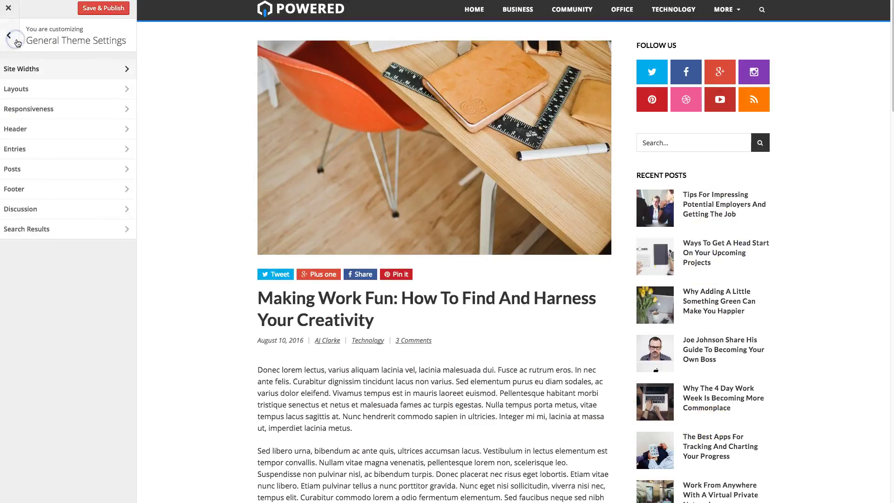
Preview a Right Sidebar homepage layout, then revert it to No Sidebar
click(80, 92)
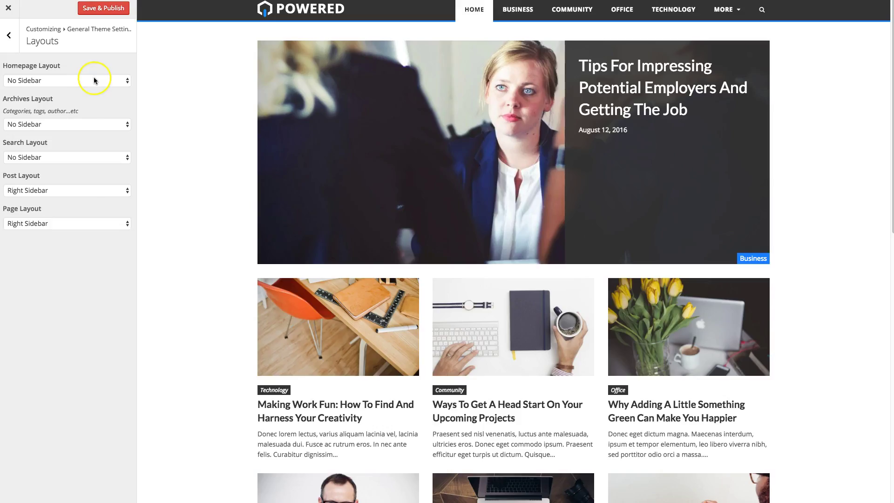
click(94, 80)
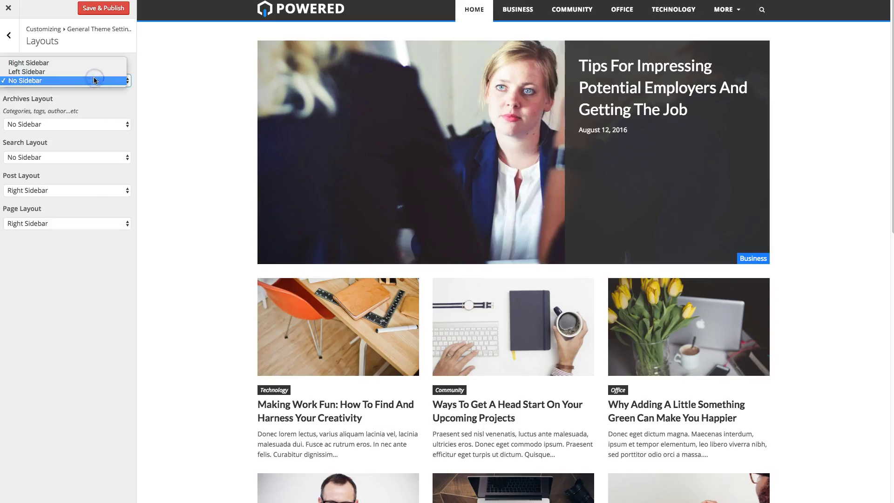
click(100, 63)
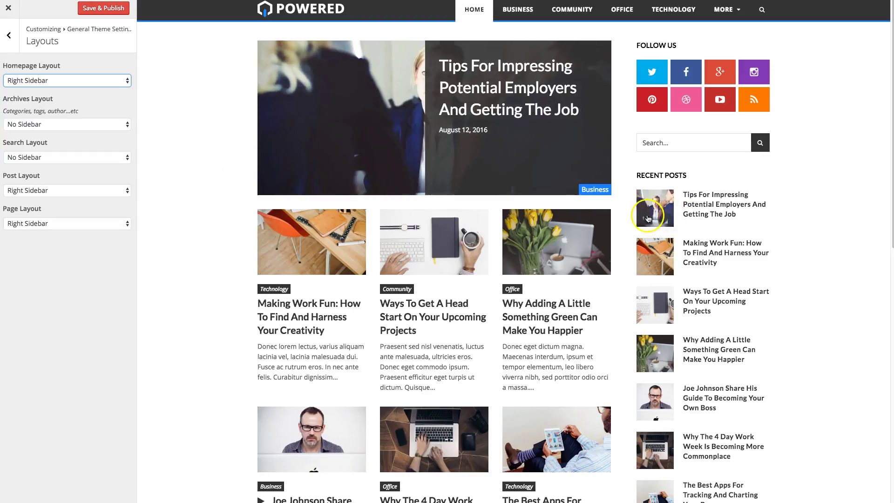
scroll(661, 215, down, 3)
scroll(661, 215, up, 3)
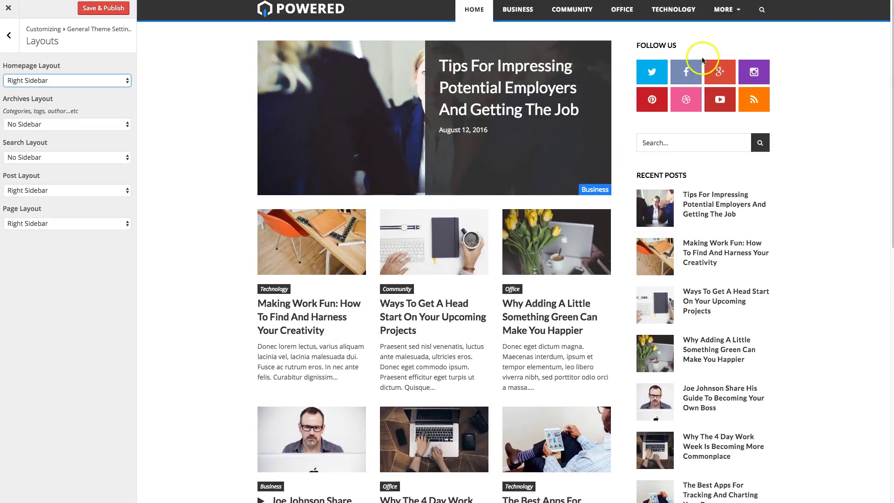
click(88, 80)
click(58, 103)
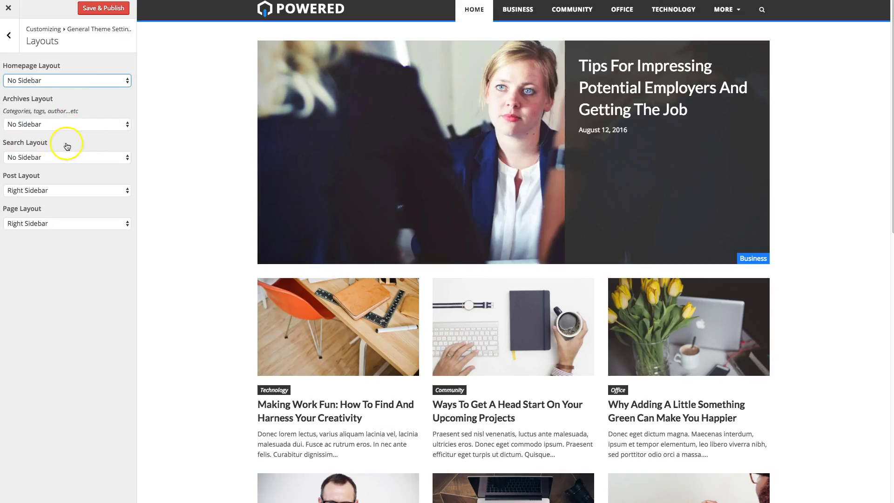
click(11, 44)
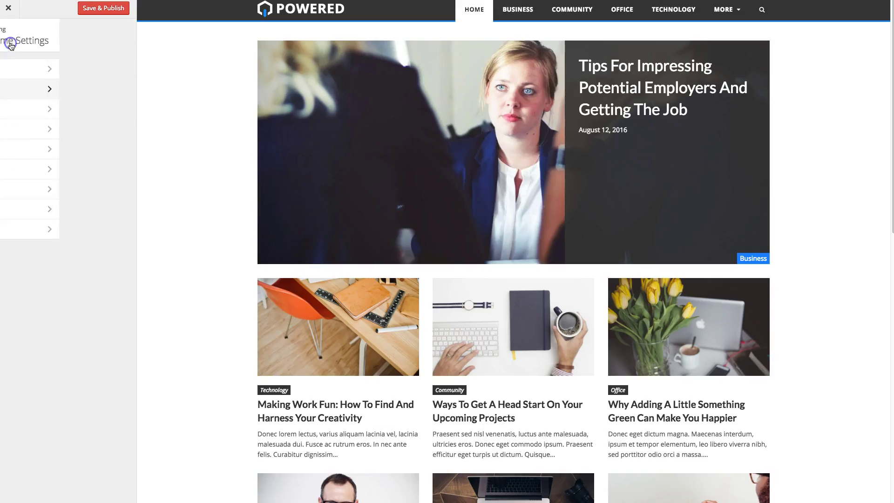
click(47, 109)
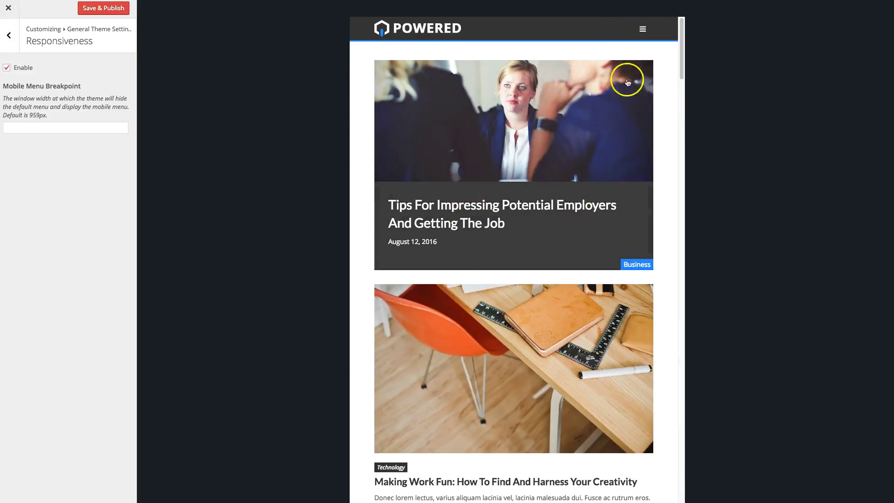
click(643, 30)
click(643, 30)
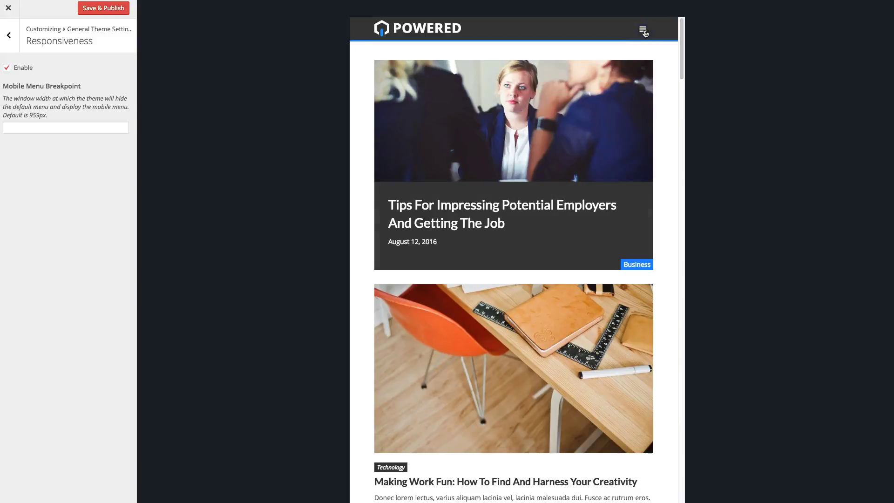
click(76, 463)
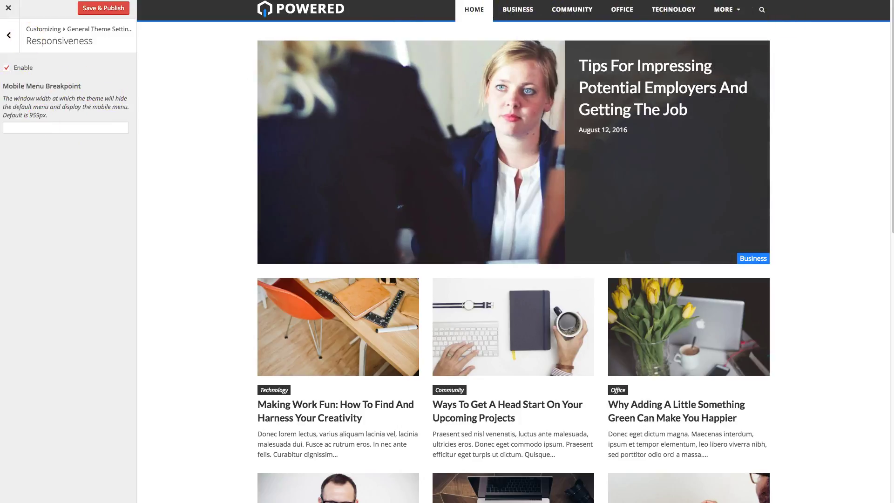
In Header settings, replace the custom logo with powered-logo from the Media Library
click(8, 38)
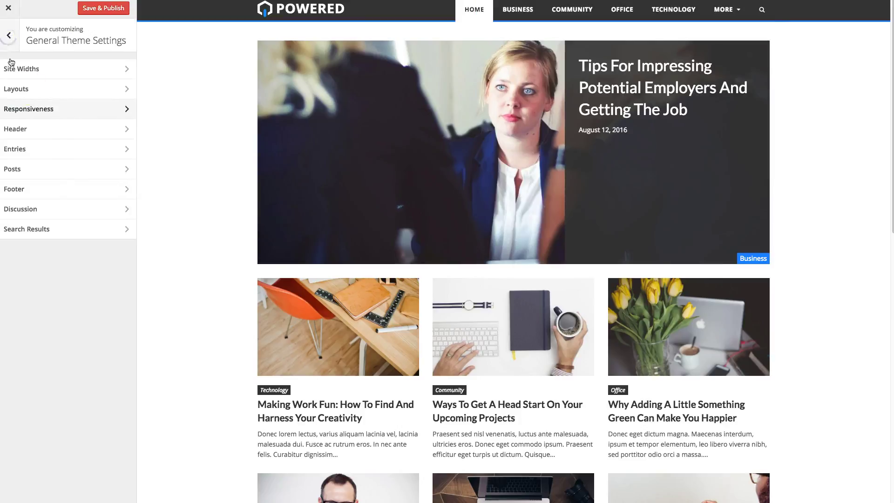
click(55, 132)
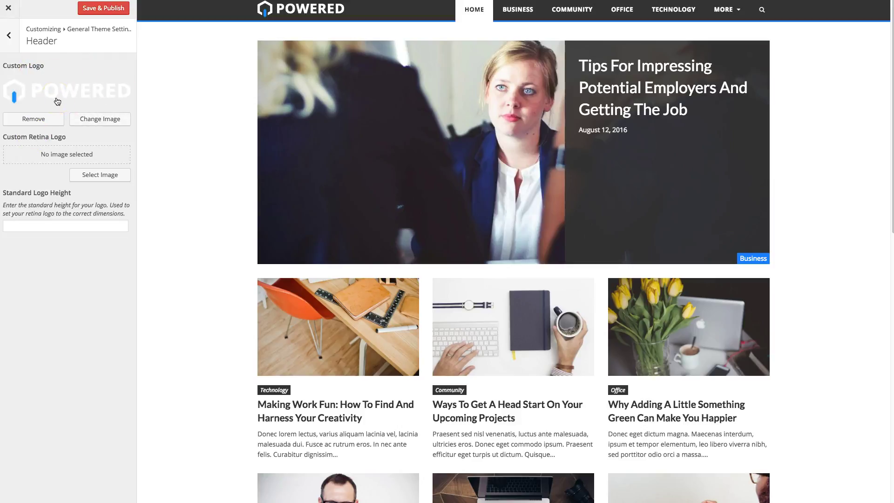
click(45, 120)
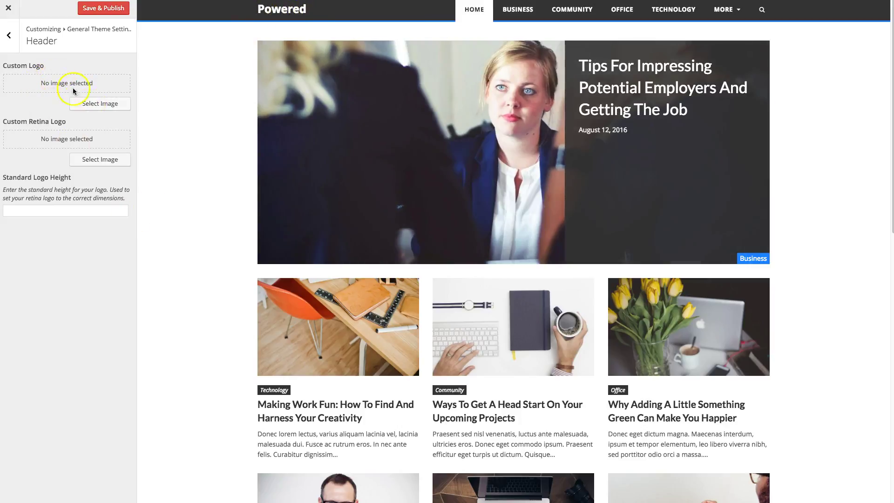
click(90, 106)
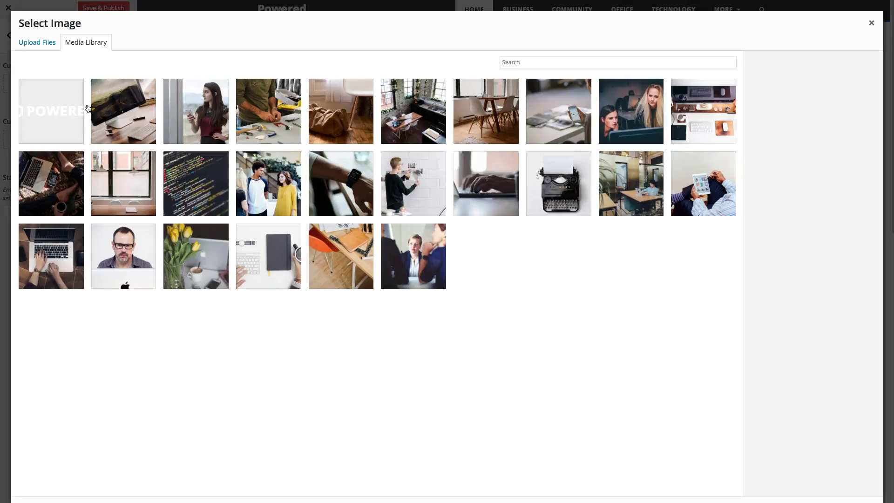
click(64, 106)
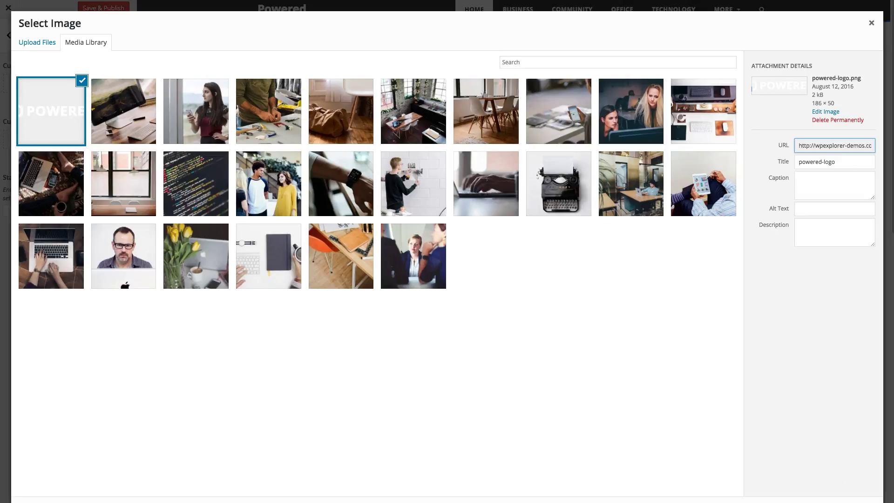
click(854, 489)
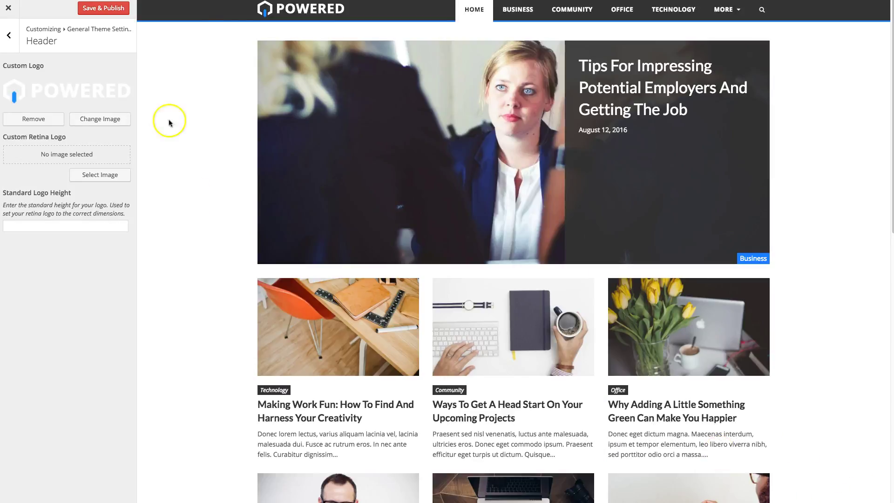
click(9, 35)
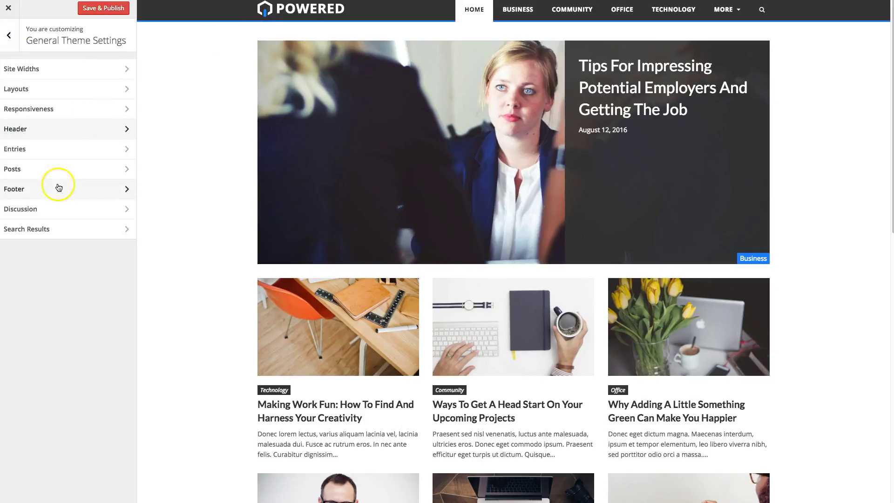
click(66, 149)
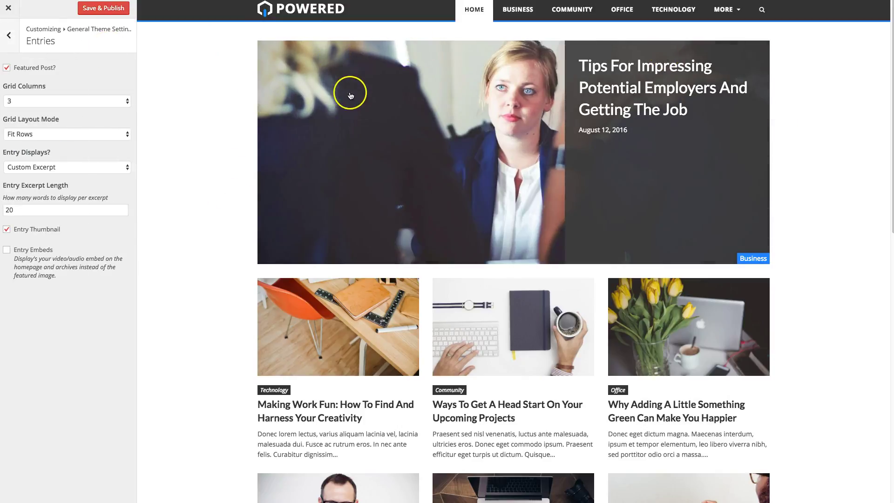
click(504, 65)
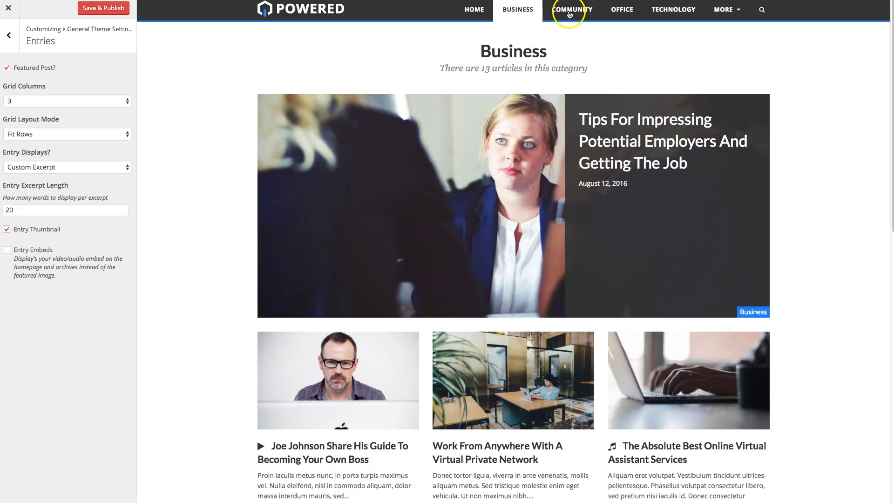
click(569, 14)
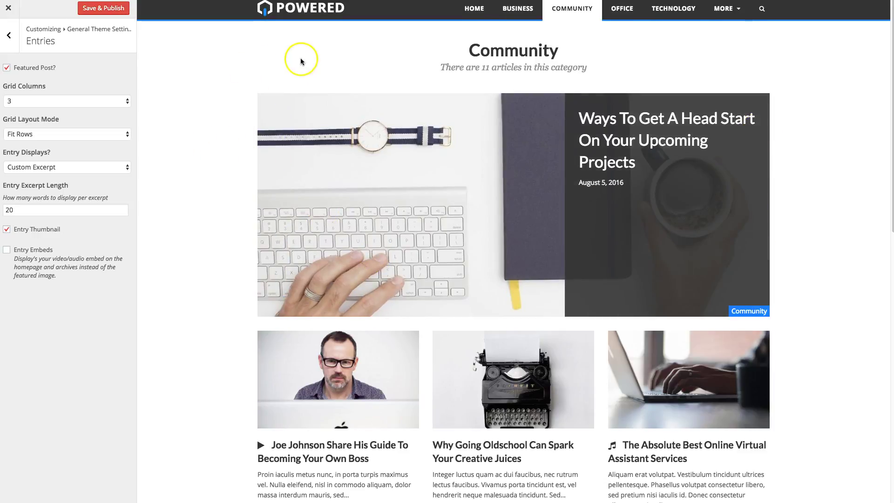
click(311, 14)
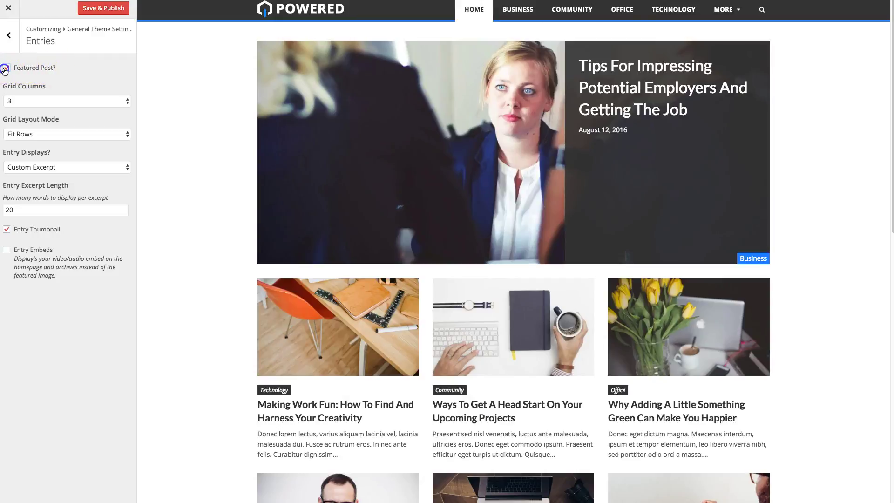
click(5, 68)
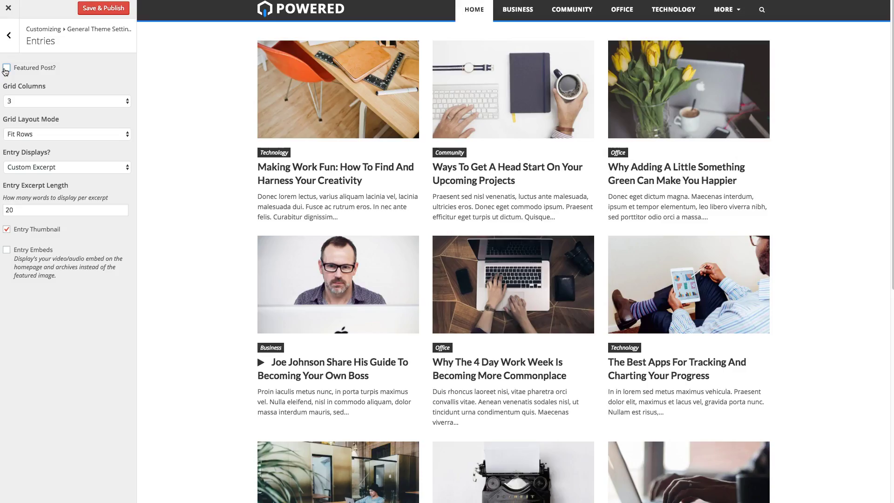
click(6, 69)
click(65, 103)
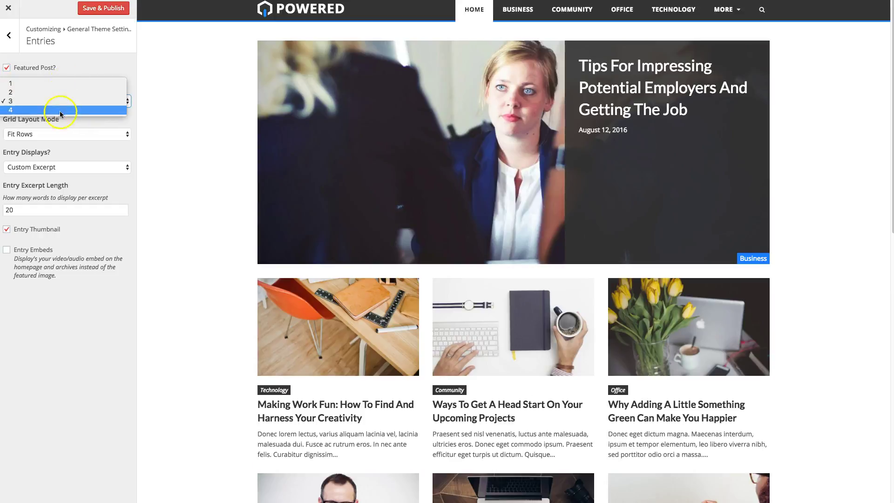
click(142, 75)
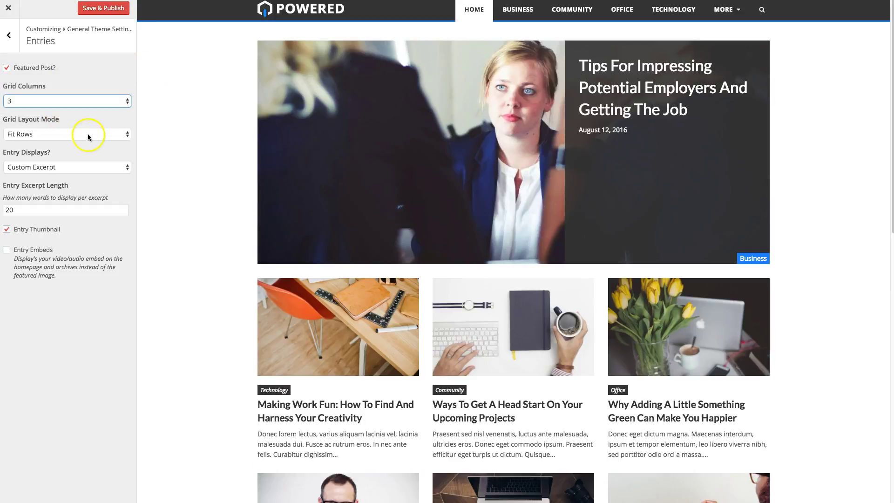
click(88, 135)
click(136, 118)
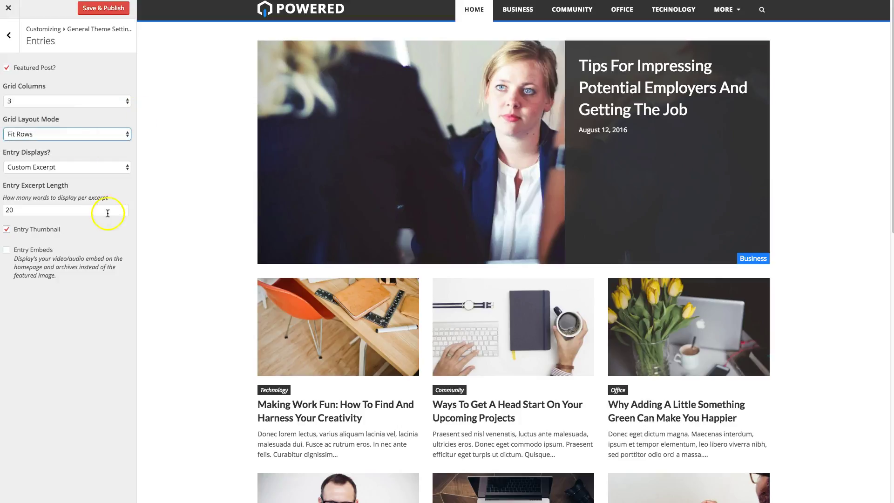
click(68, 168)
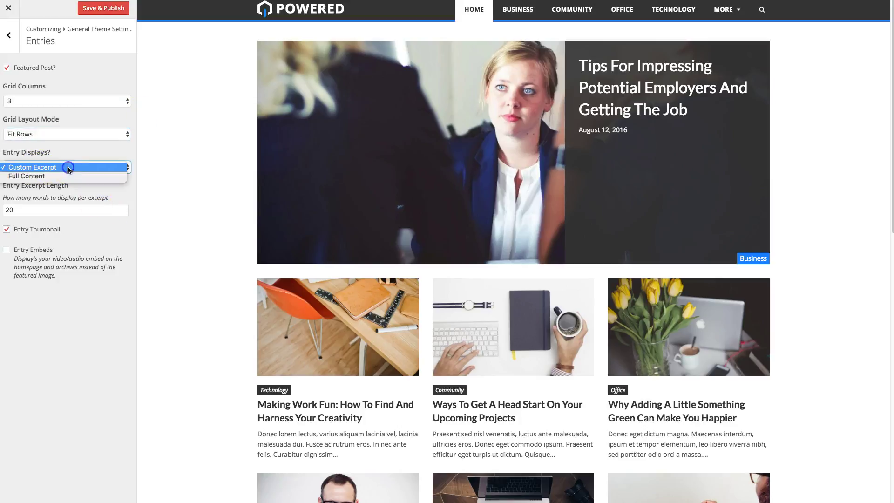
click(92, 154)
double_click(3, 205)
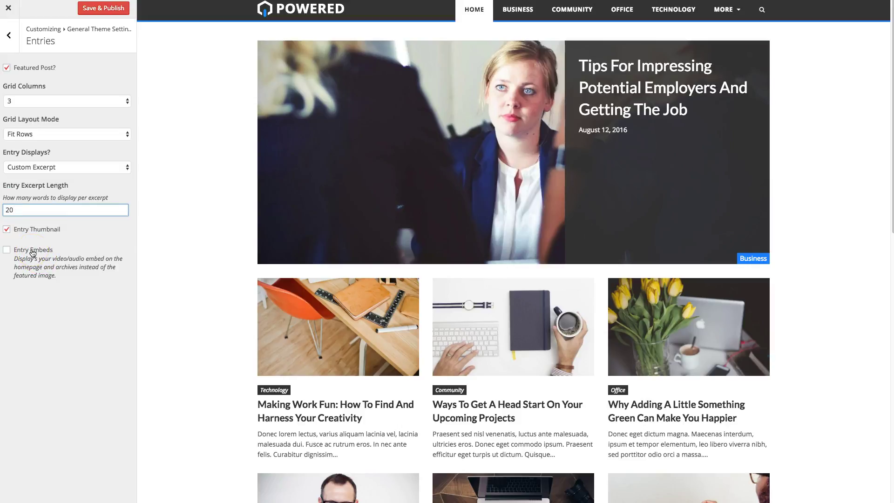
scroll(233, 239, down, 5)
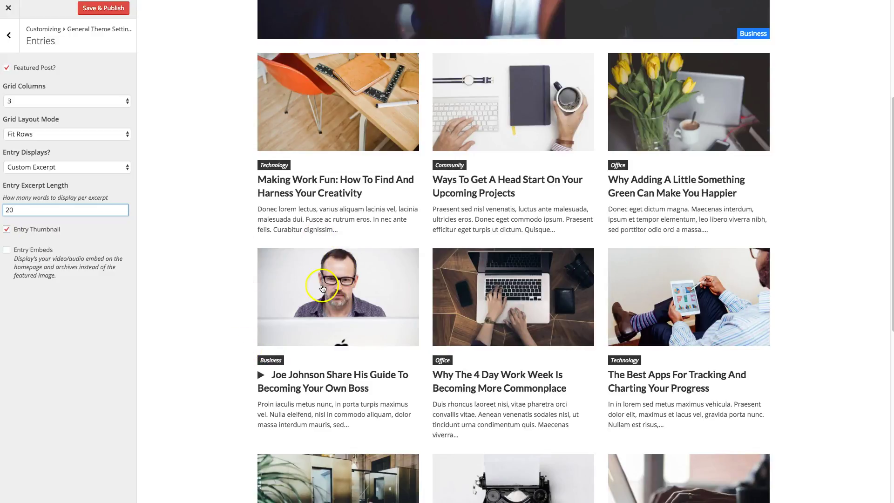
click(35, 253)
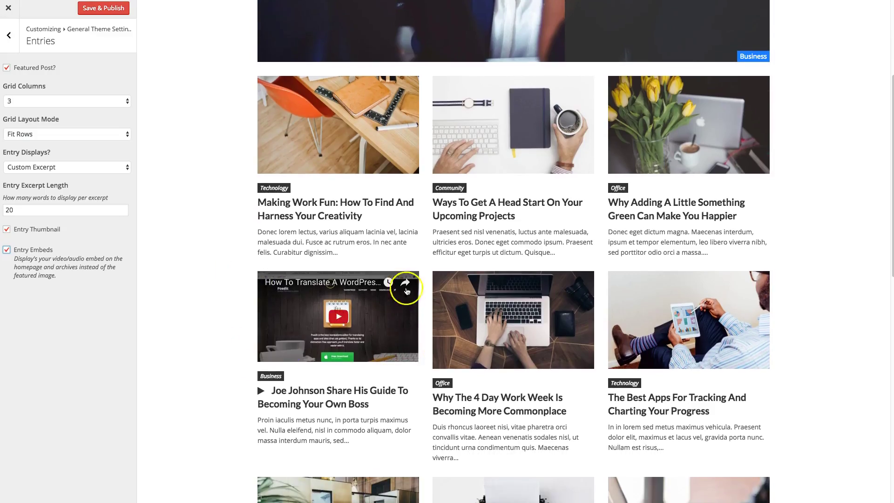
click(41, 251)
Open the single Posts settings and scroll through the Making Work Fun article in the preview
click(9, 35)
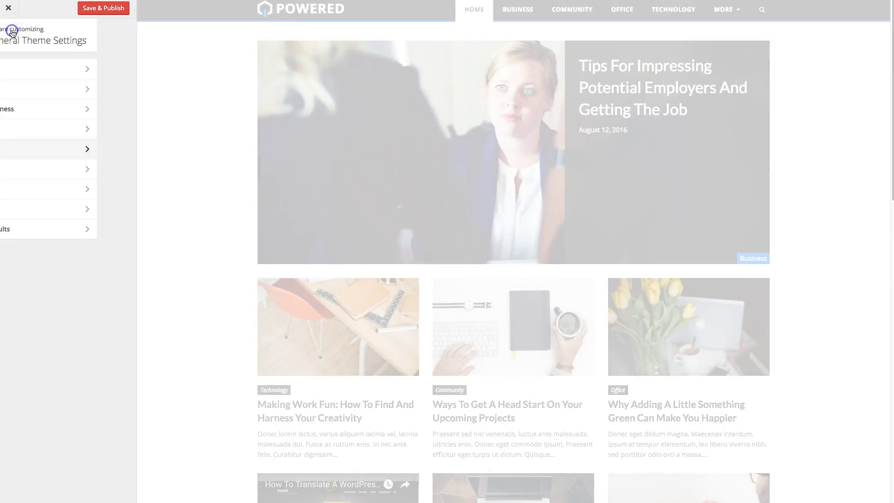
click(83, 170)
click(318, 306)
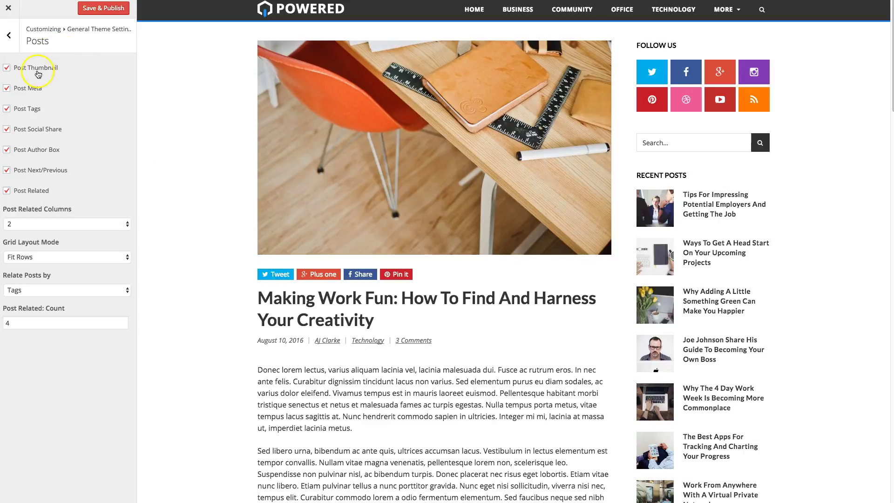
click(248, 338)
scroll(196, 173, down, 6)
scroll(196, 174, up, 2)
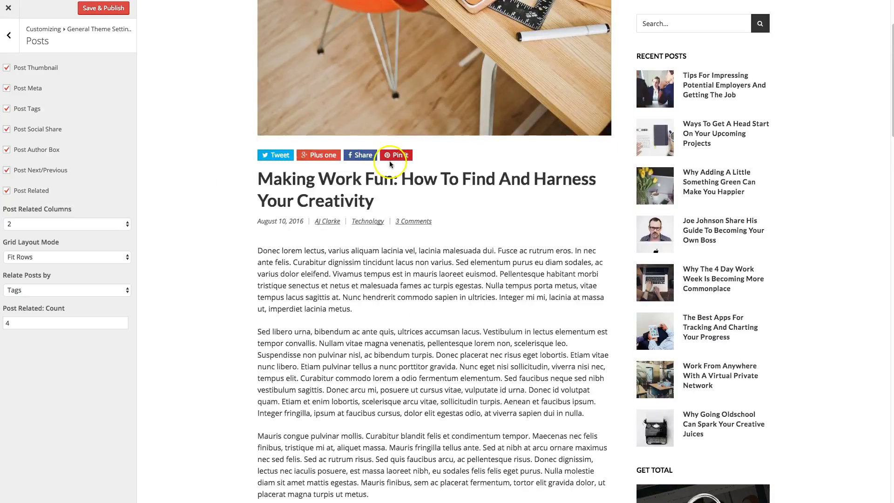
scroll(180, 179, down, 10)
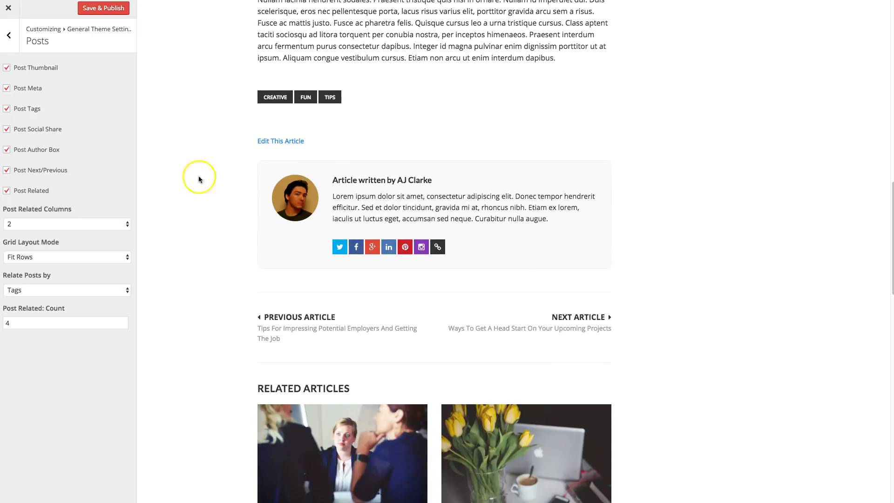
scroll(228, 182, down, 3)
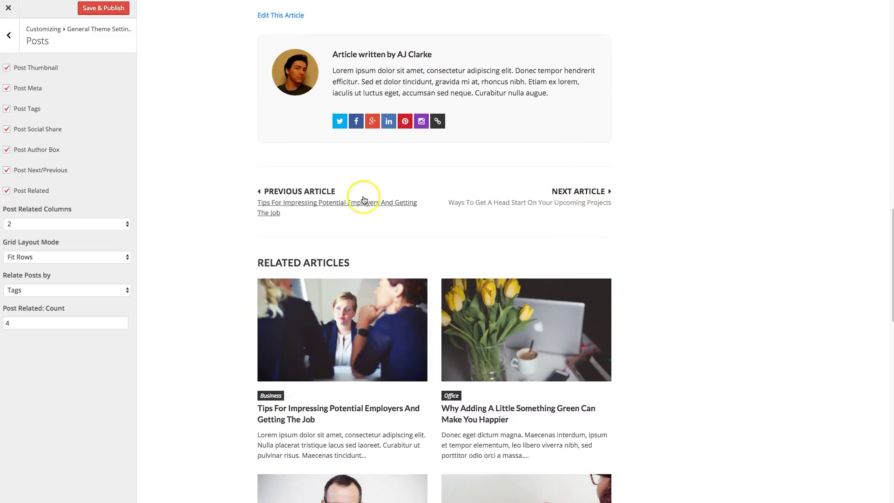
scroll(235, 183, down, 5)
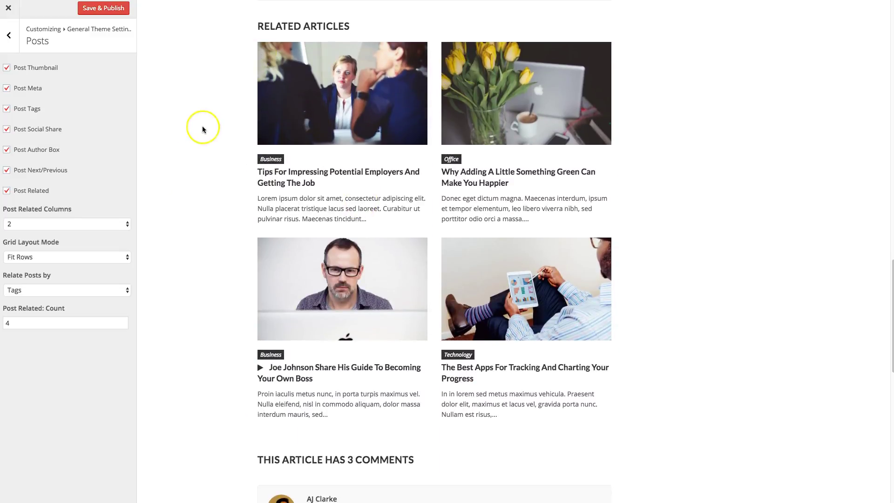
scroll(218, 132, up, 1)
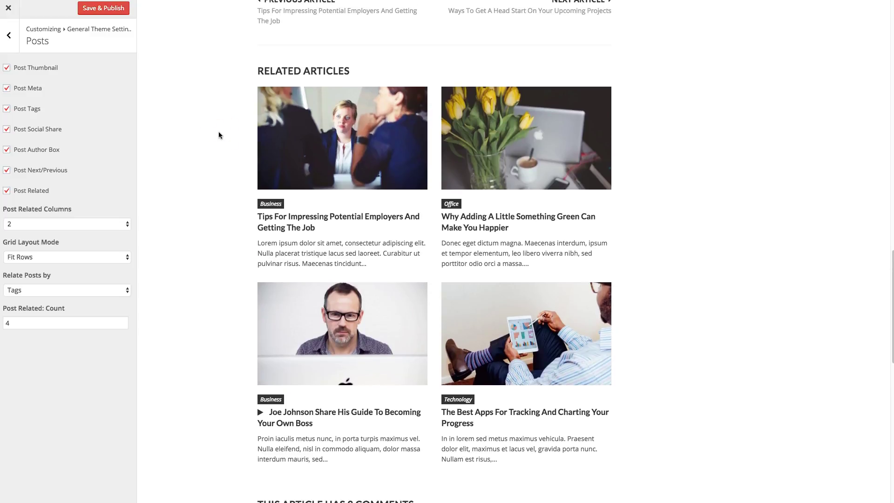
Keep related posts at 2 columns matched by Tags, then go back
click(124, 225)
click(116, 260)
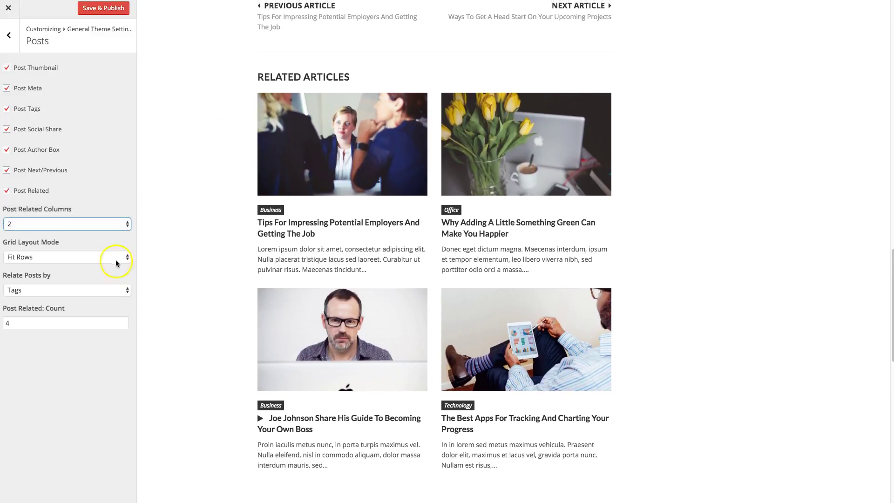
click(91, 289)
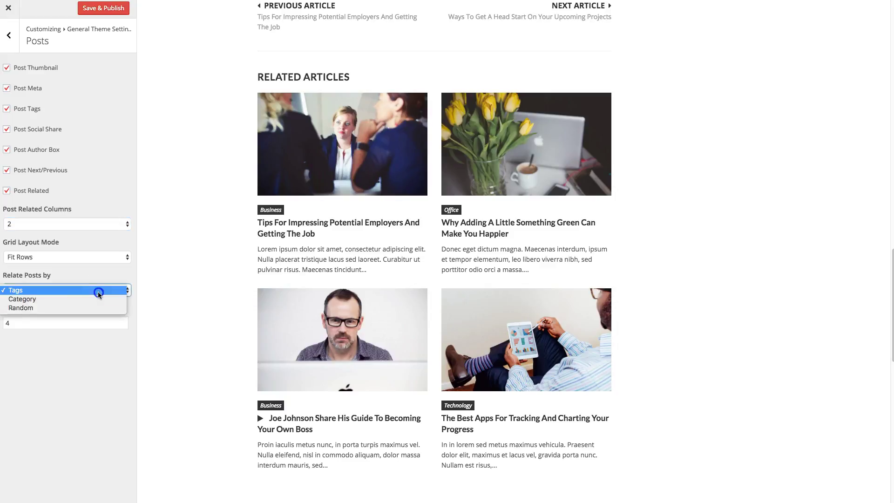
click(102, 289)
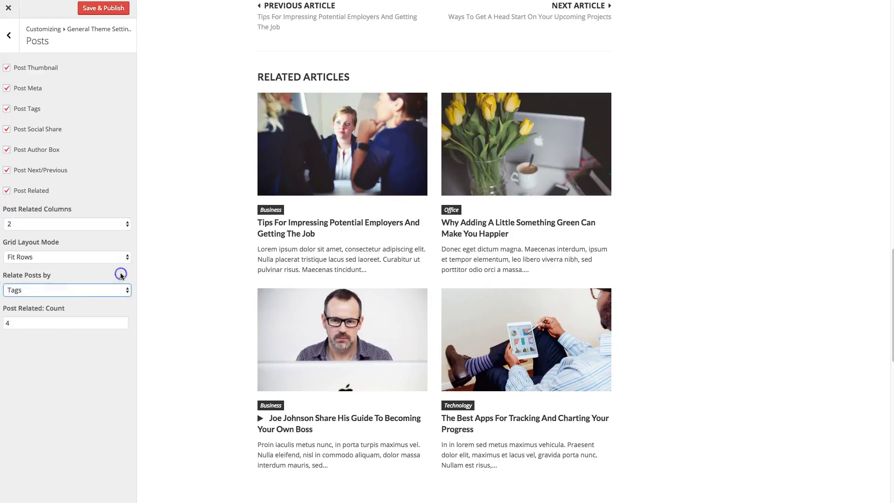
click(103, 290)
click(176, 275)
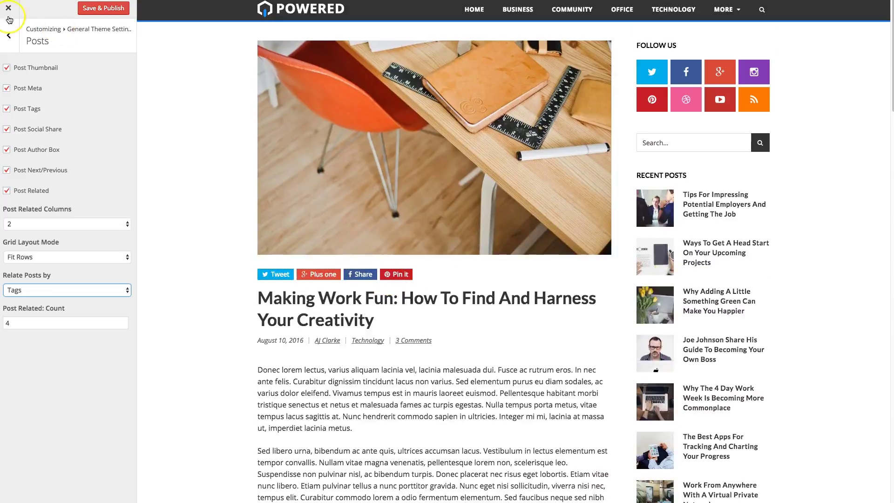
click(9, 35)
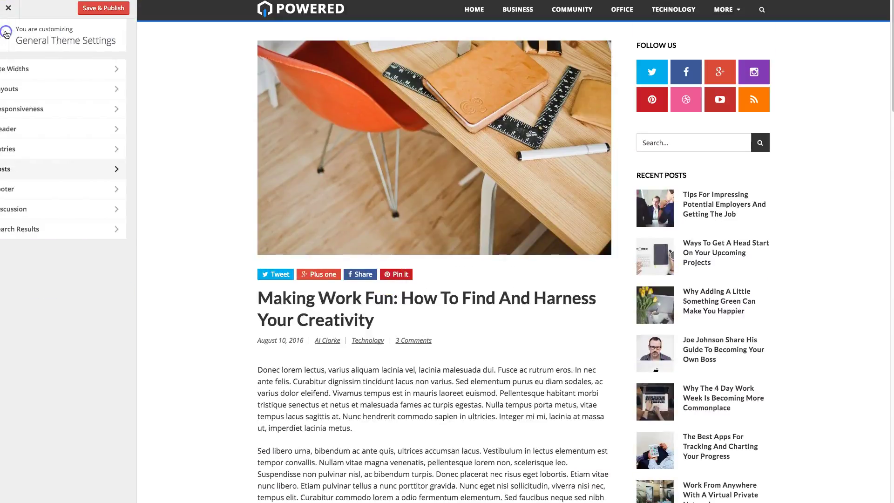
Open Footer settings and scroll the preview down to the copyright bar
click(95, 188)
scroll(208, 201, down, 20)
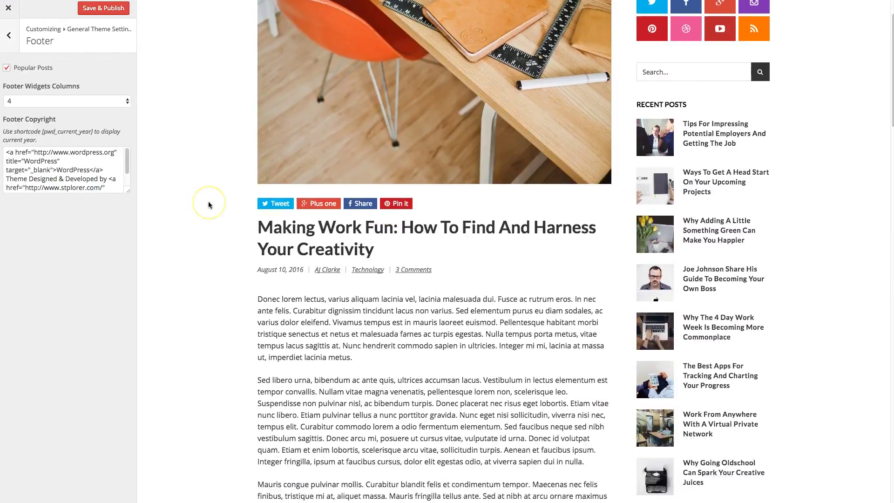
scroll(208, 205, down, 20)
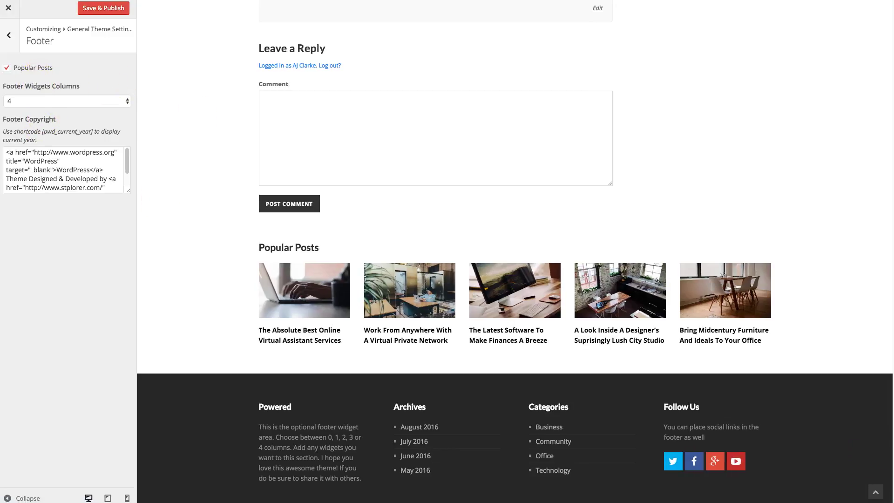
scroll(581, 354, down, 2)
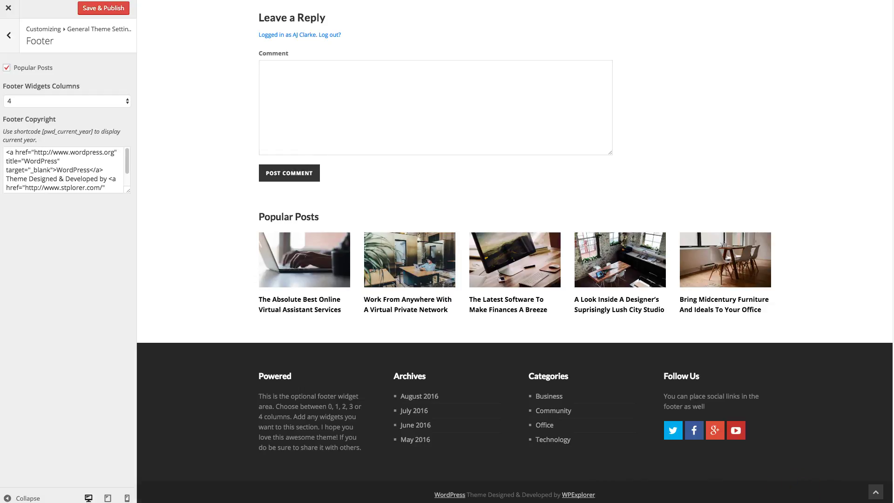
Check the Discussion comment and Search Results options unchanged, then return to the top-level Customizer list
click(9, 35)
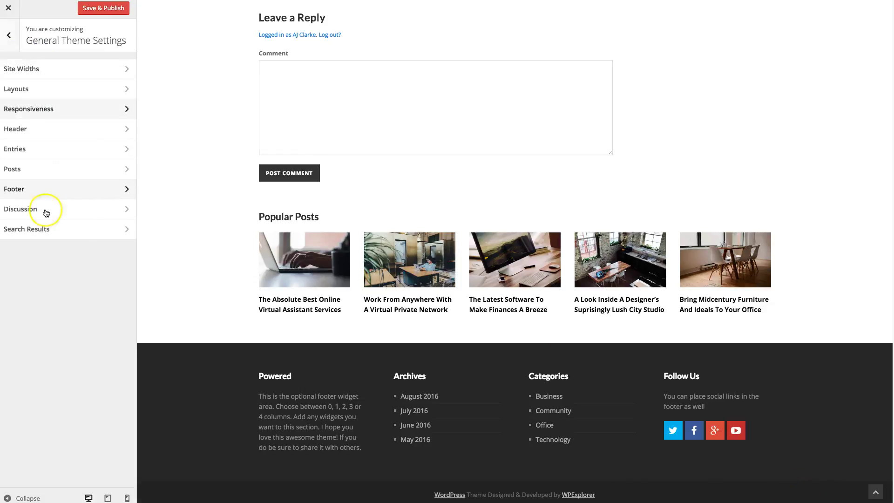
click(92, 217)
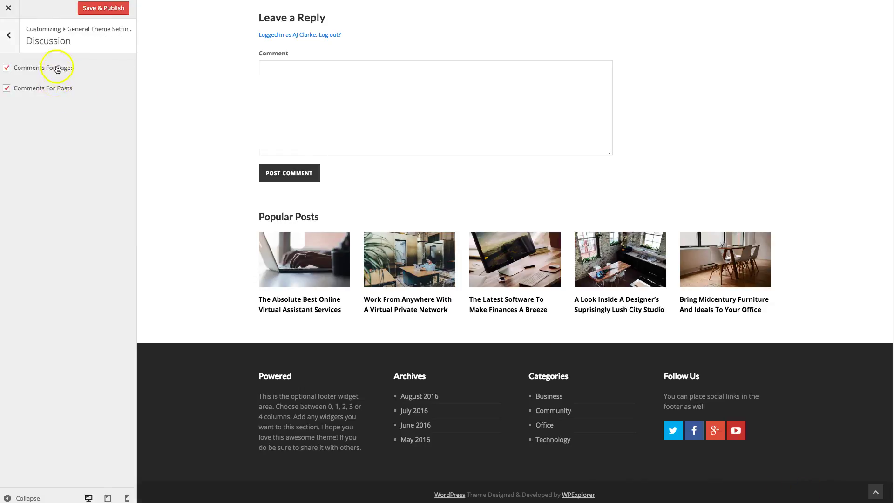
click(10, 37)
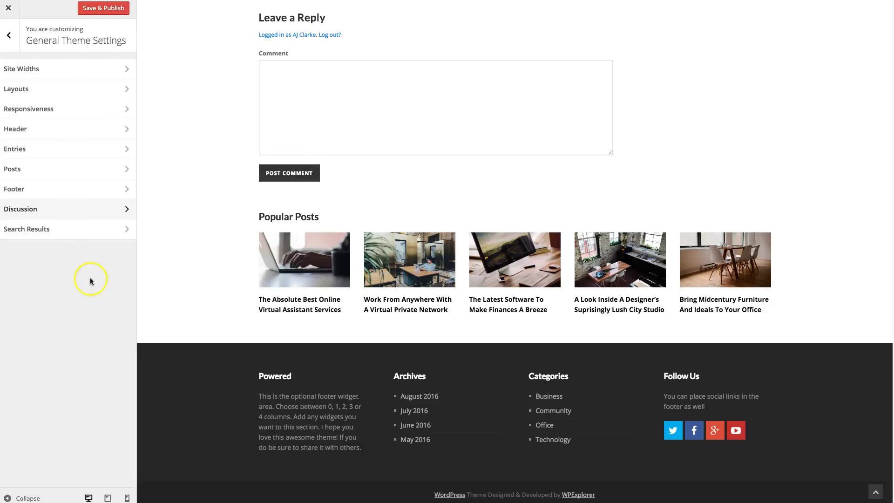
click(71, 229)
scroll(205, 230, up, 20)
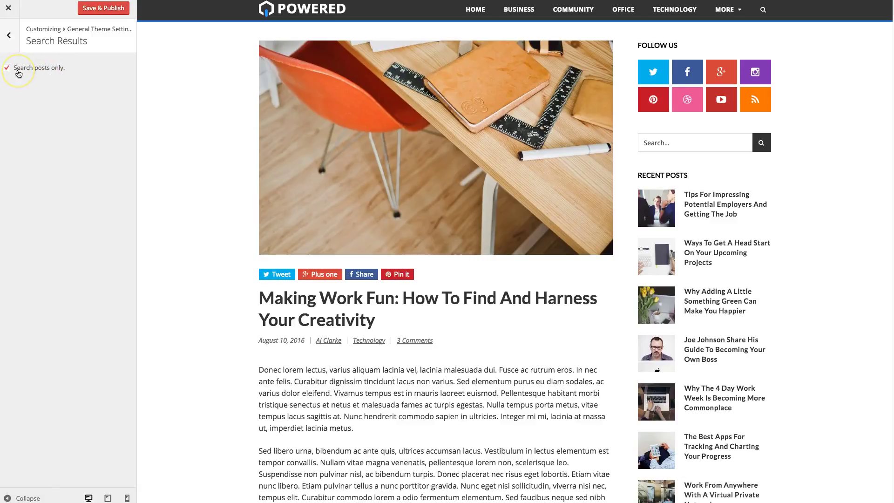
click(12, 33)
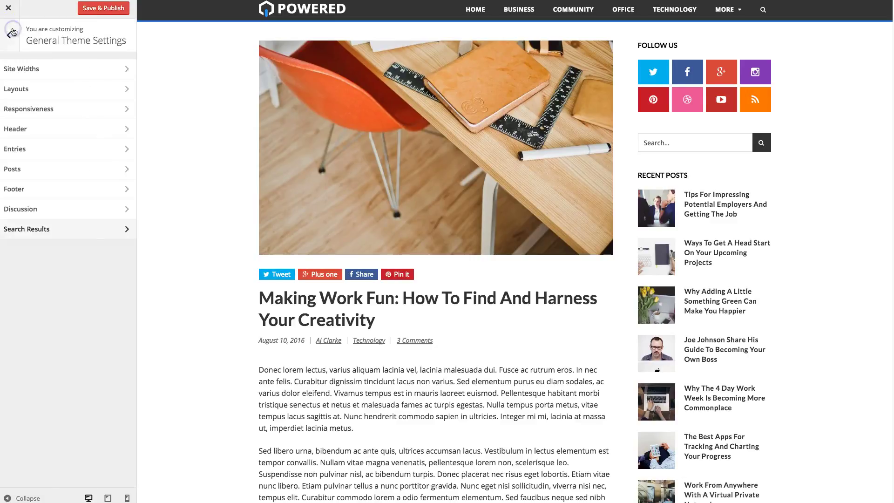
click(11, 33)
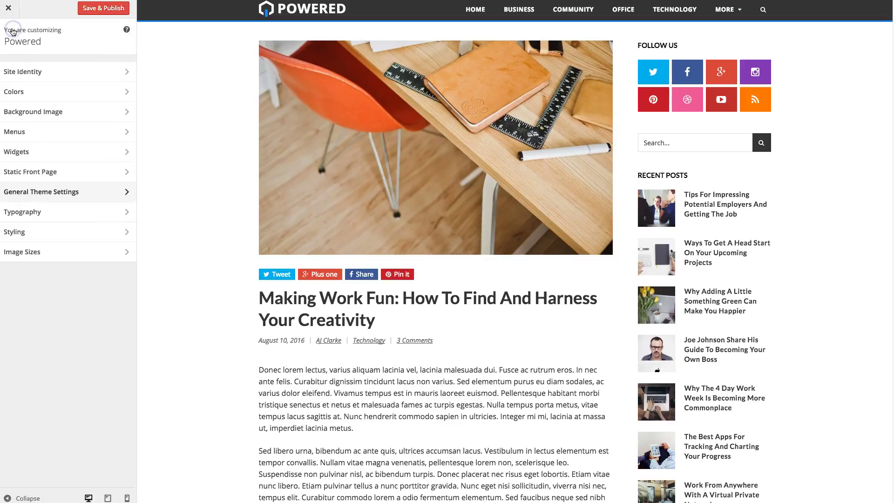
Change the Typography > Body font family from Open Sans to PT Sans
click(78, 210)
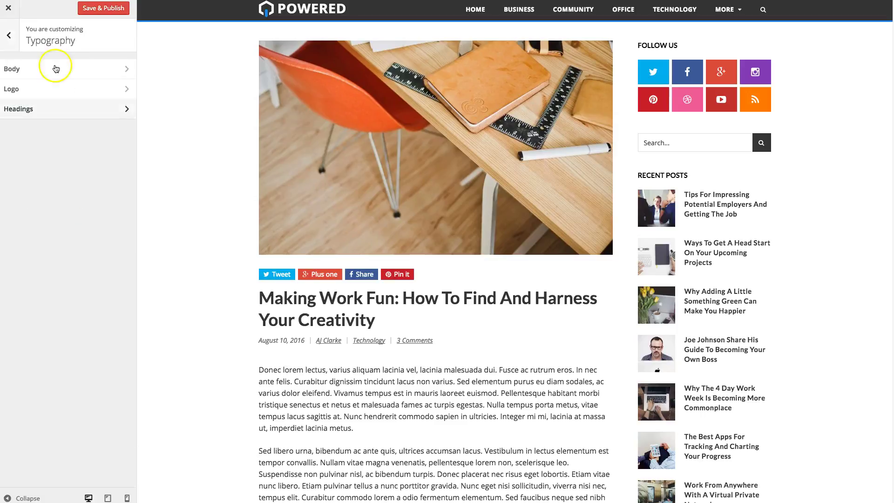
click(90, 68)
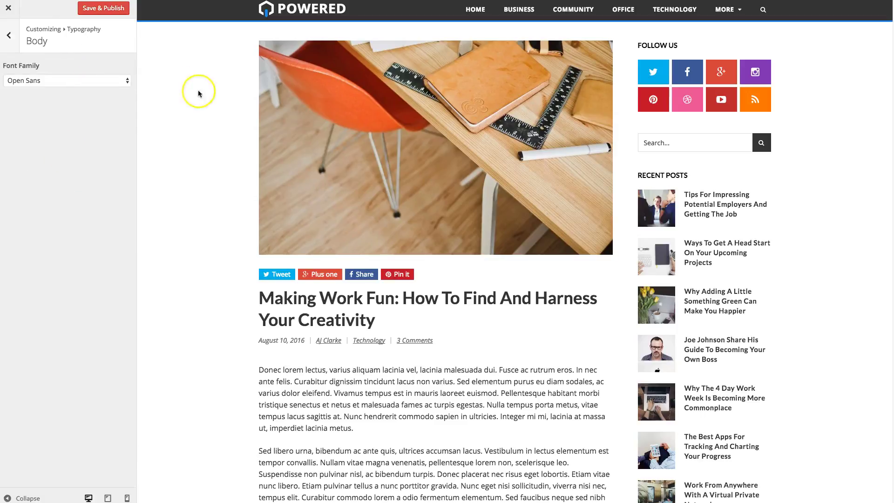
click(86, 83)
click(86, 82)
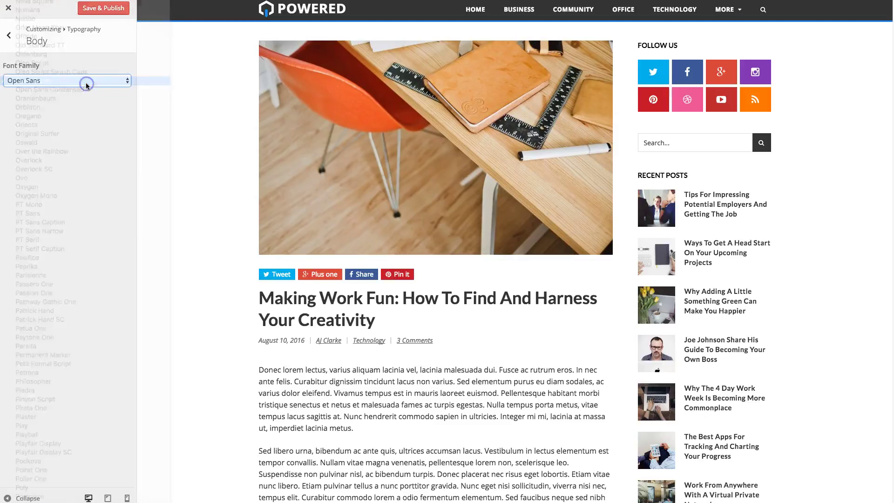
click(86, 82)
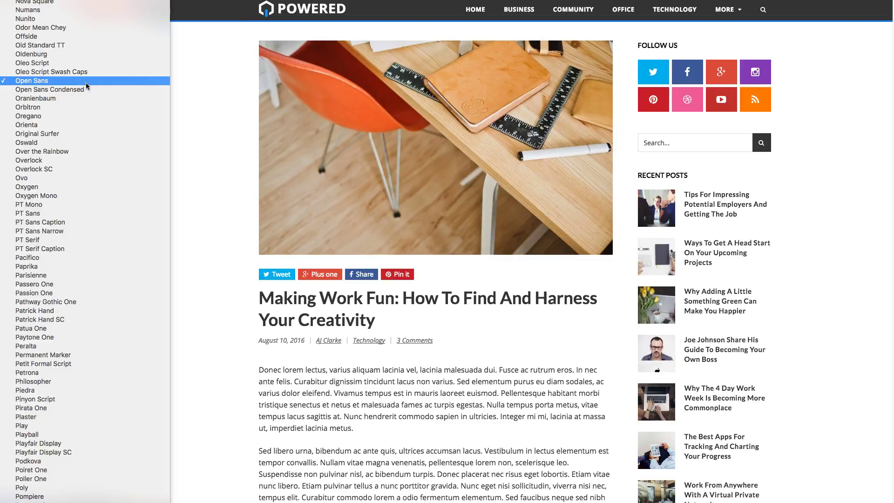
click(88, 213)
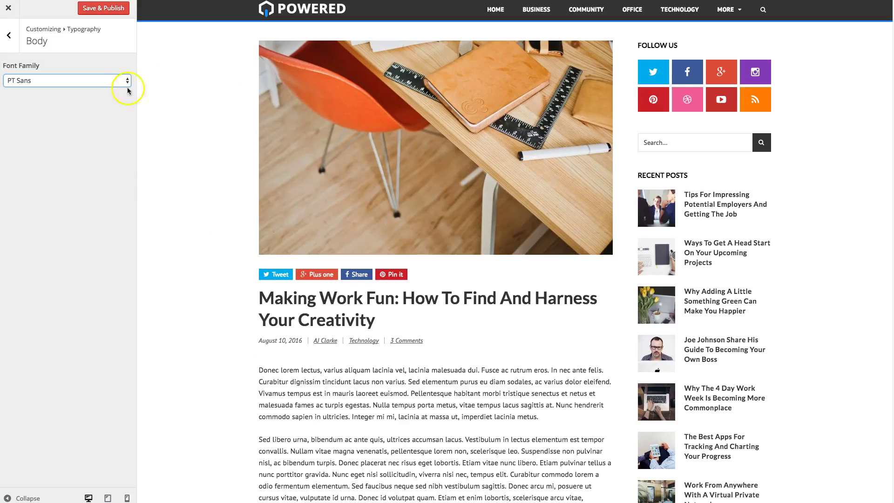
click(88, 82)
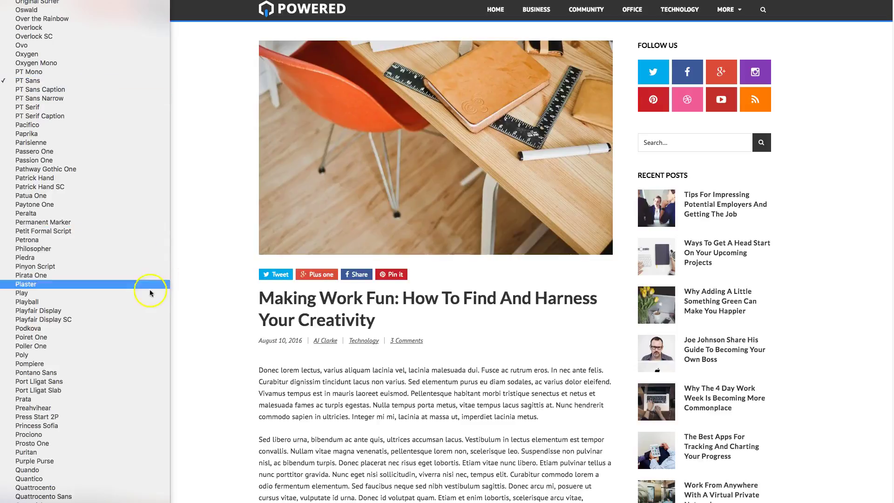
click(39, 57)
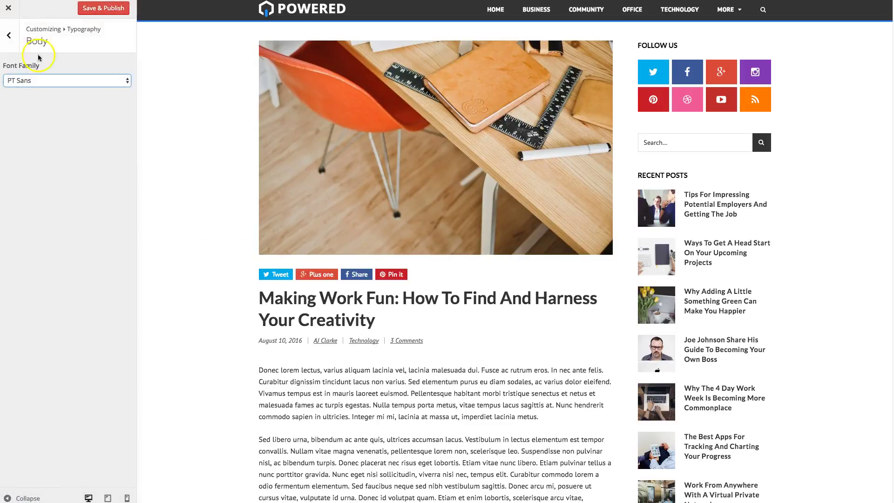
Set the Typography > Headings font family to Playfair Display and check the restyled post title
click(8, 35)
click(66, 116)
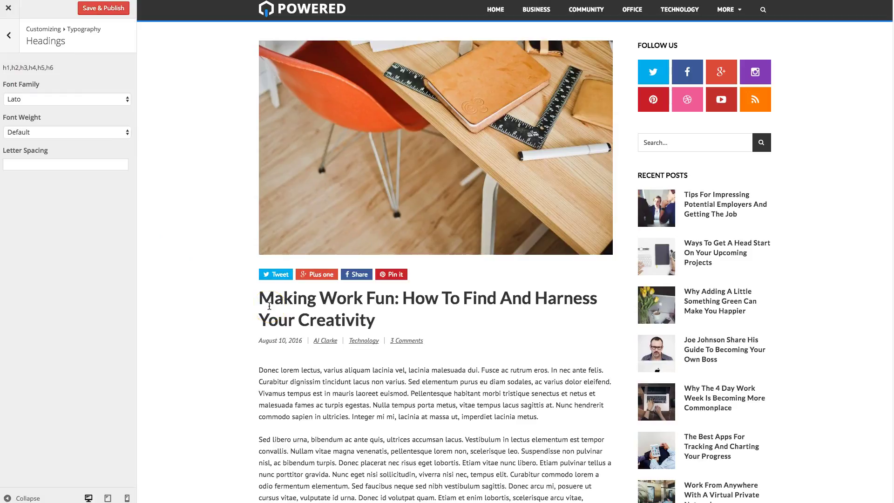
drag(378, 320, 242, 292)
click(238, 291)
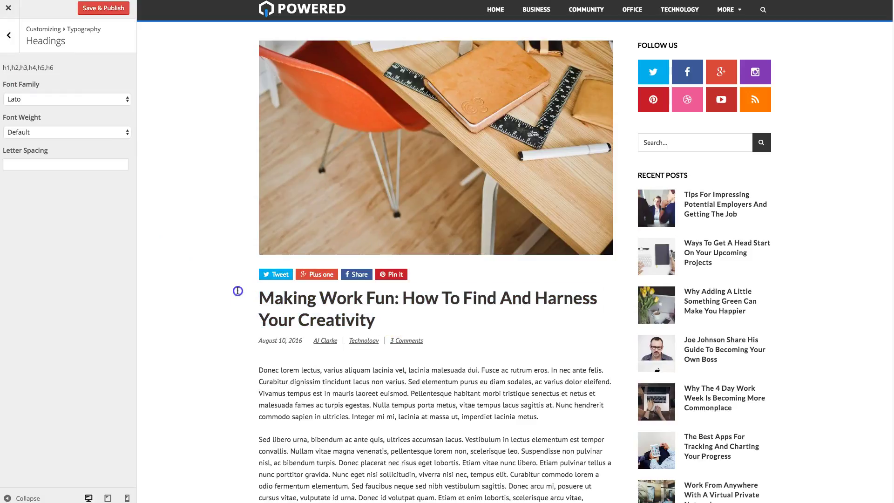
click(91, 99)
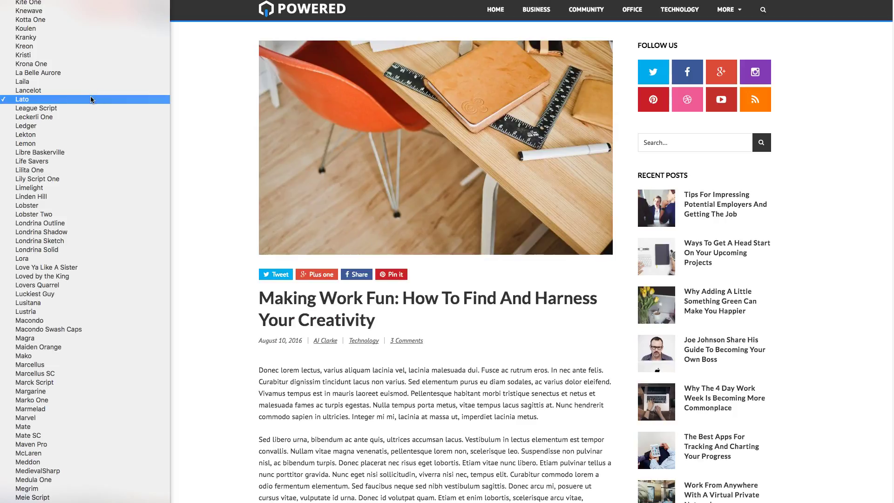
scroll(91, 99, down, 20)
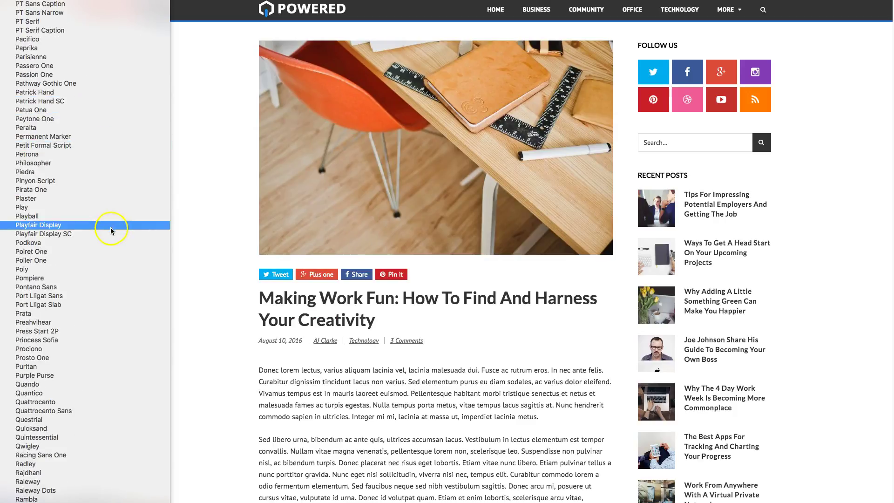
click(110, 227)
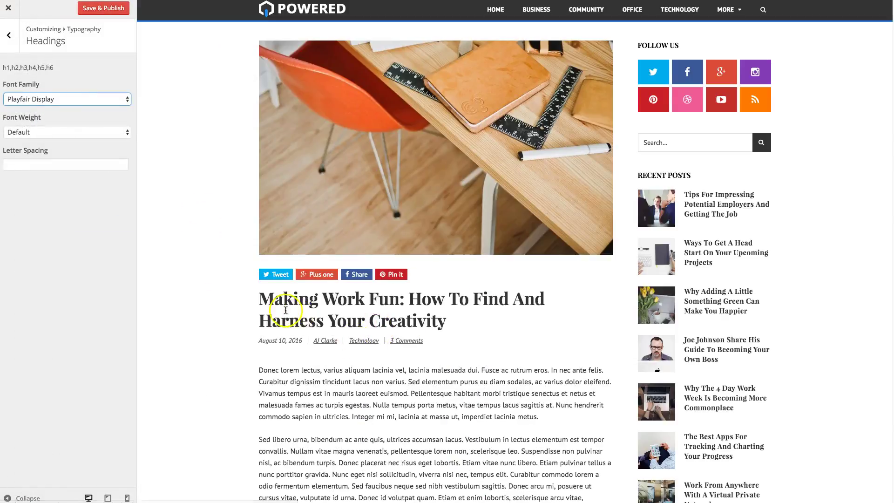
drag(253, 294, 468, 322)
click(473, 326)
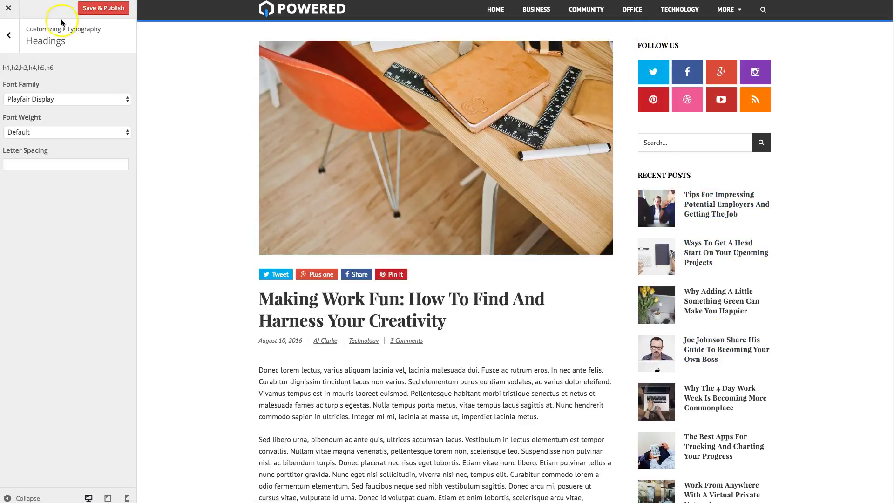
click(9, 35)
click(9, 35)
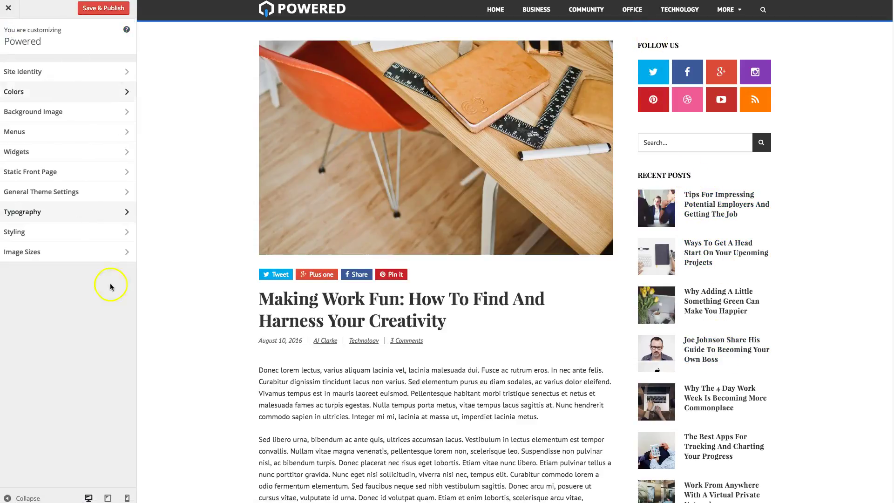
Set the theme's main accent colour to pink-red #f4134f in Styling
click(106, 238)
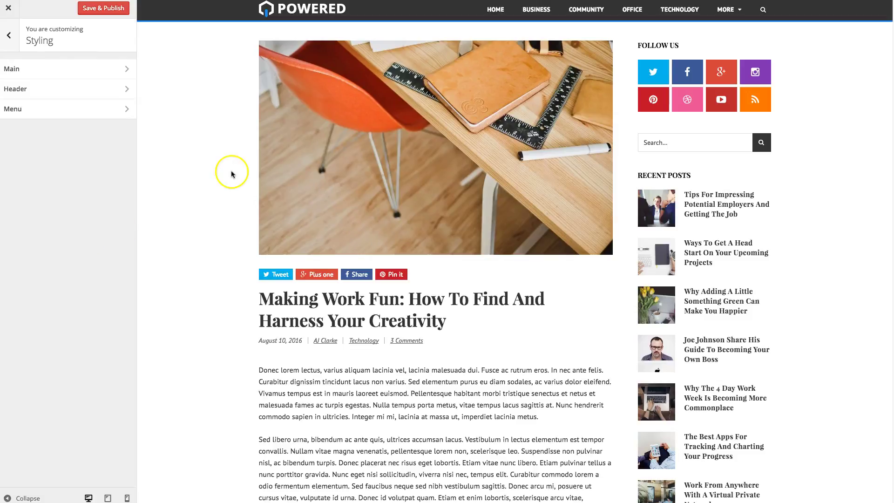
click(93, 73)
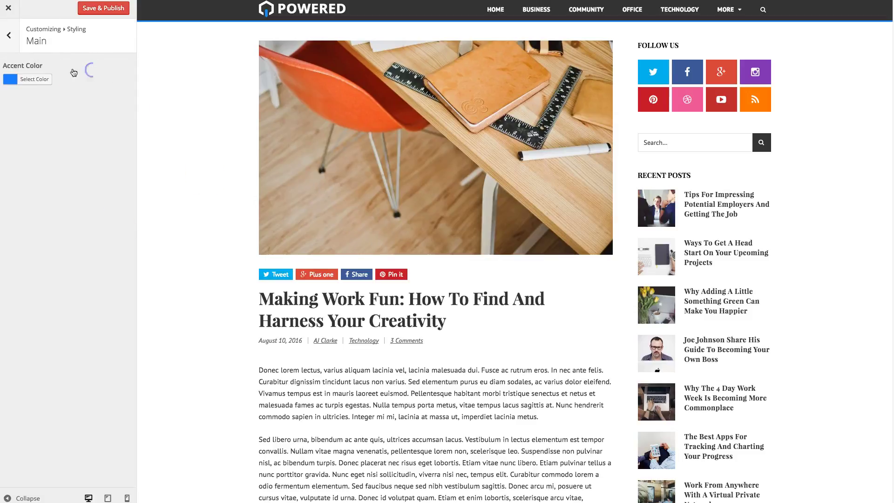
click(40, 76)
click(90, 99)
click(109, 56)
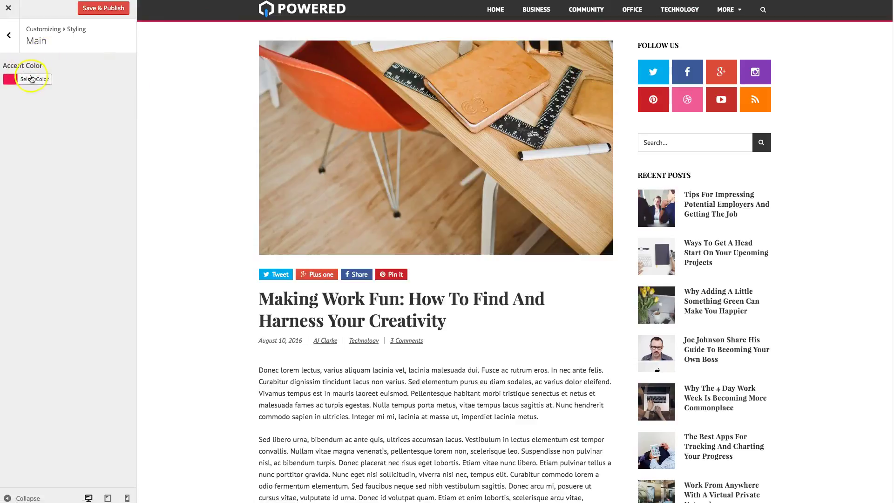
Set the header background colour to black
click(9, 35)
click(16, 89)
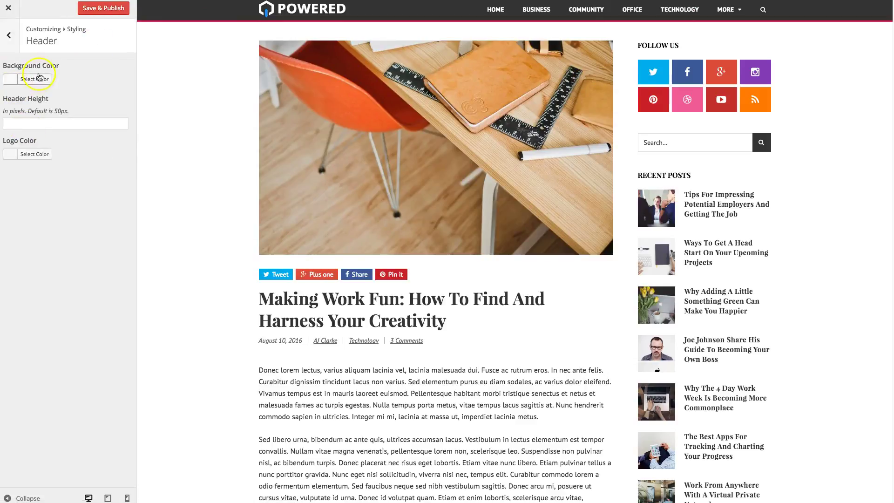
click(35, 79)
click(10, 179)
click(117, 260)
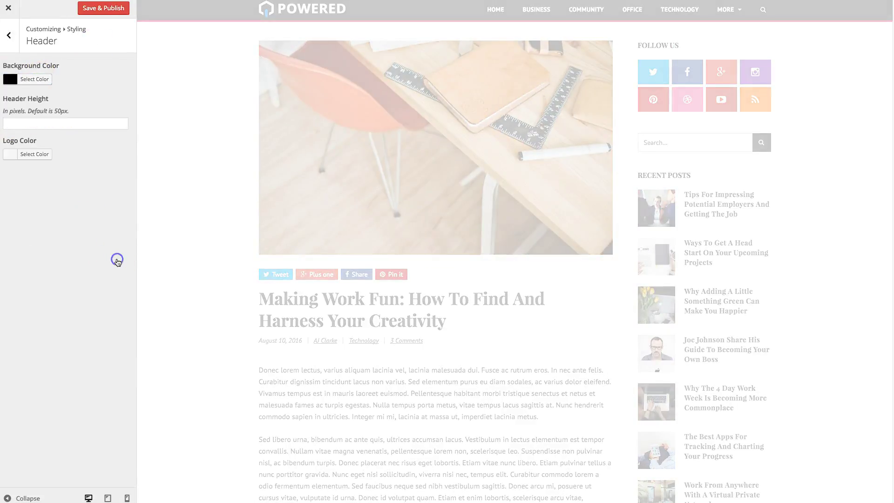
click(19, 35)
Open the menu colour settings, then return to the top-level customizer sections
click(66, 112)
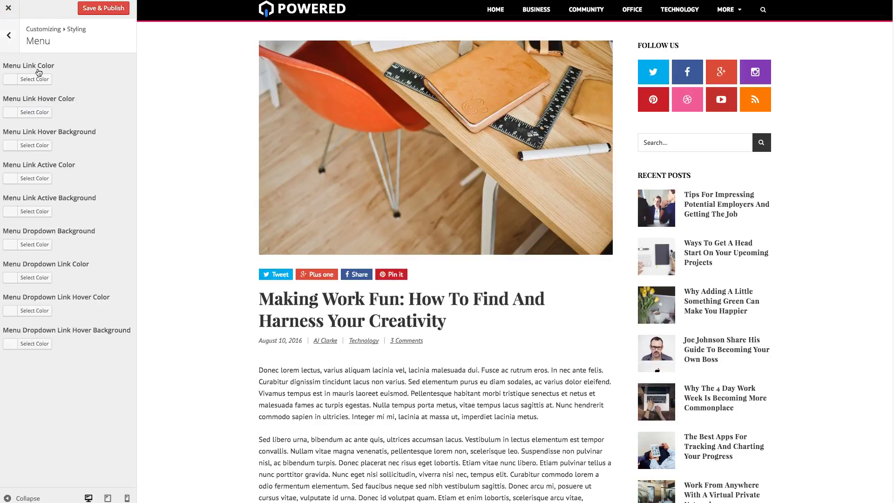
click(34, 66)
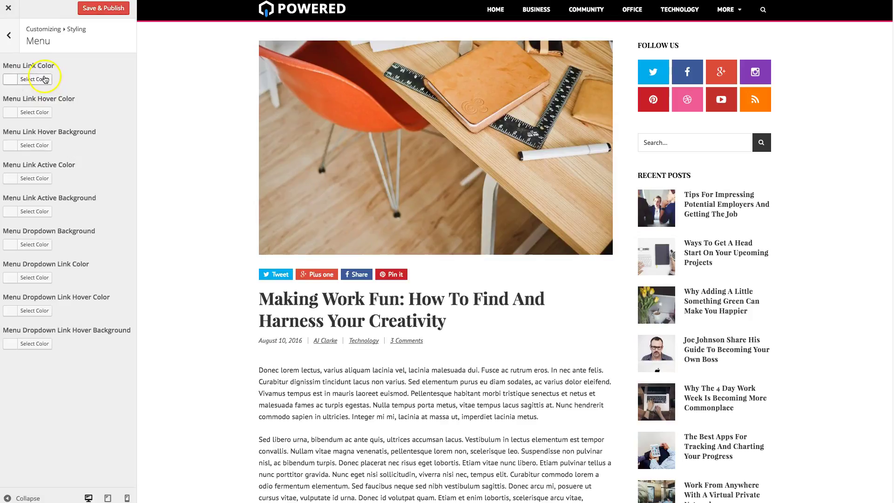
click(9, 36)
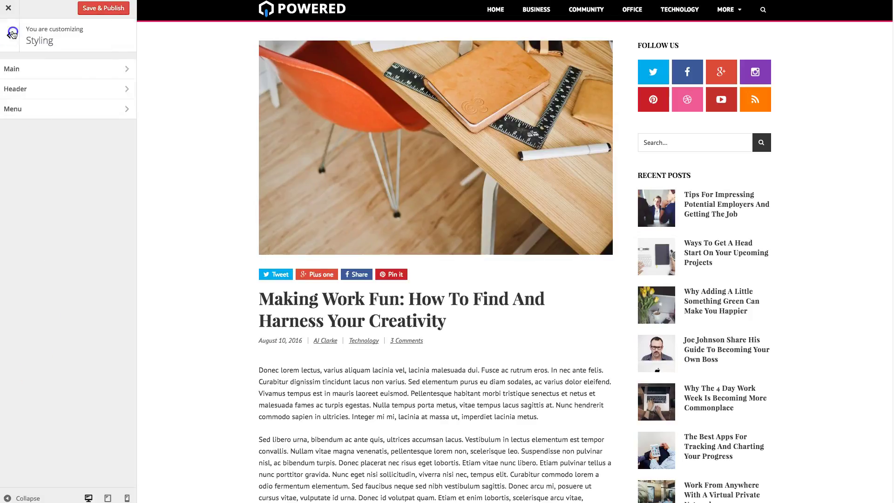
click(9, 36)
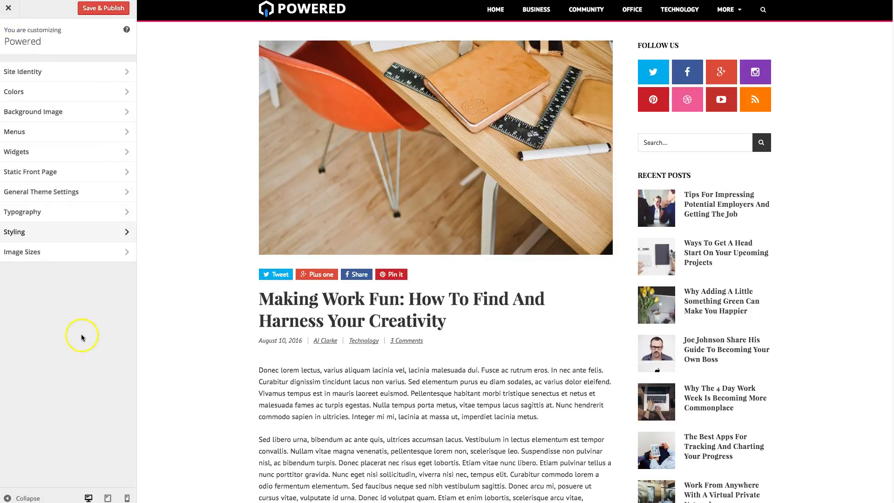
click(50, 257)
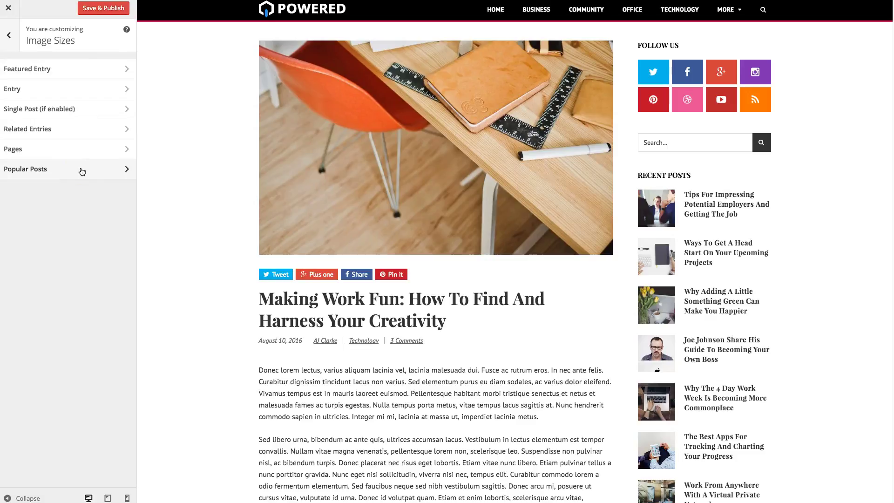
click(76, 76)
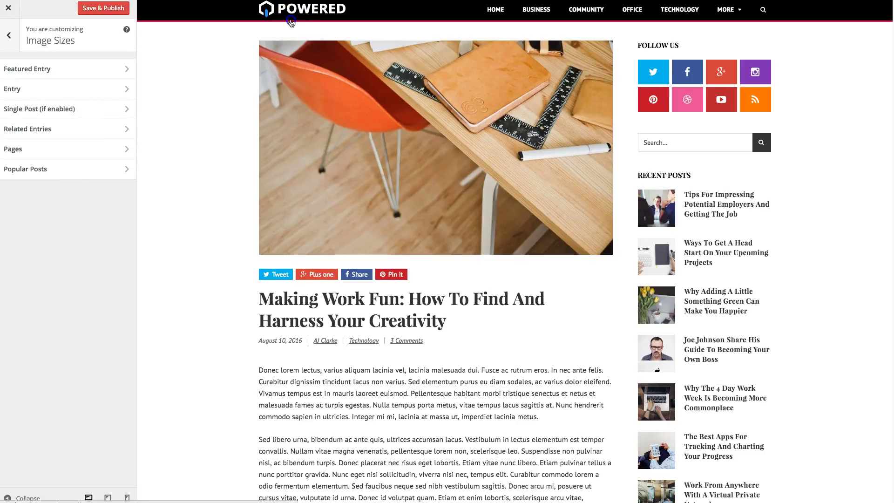
click(210, 203)
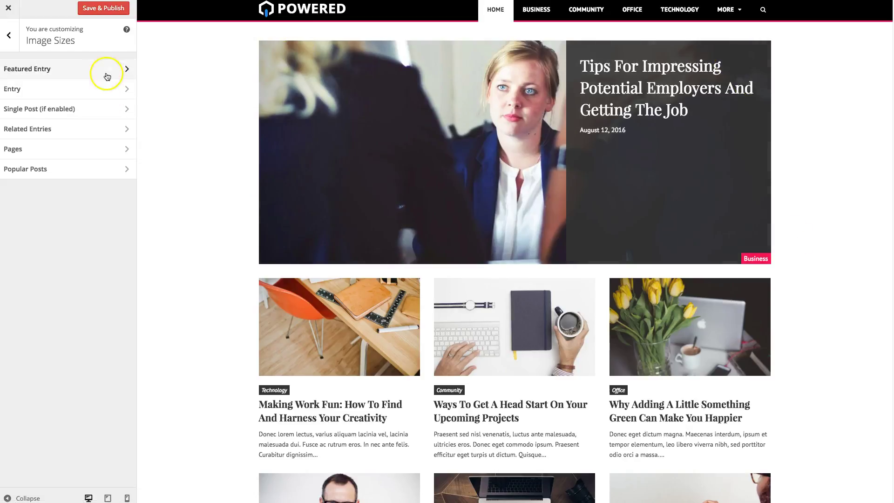
click(107, 74)
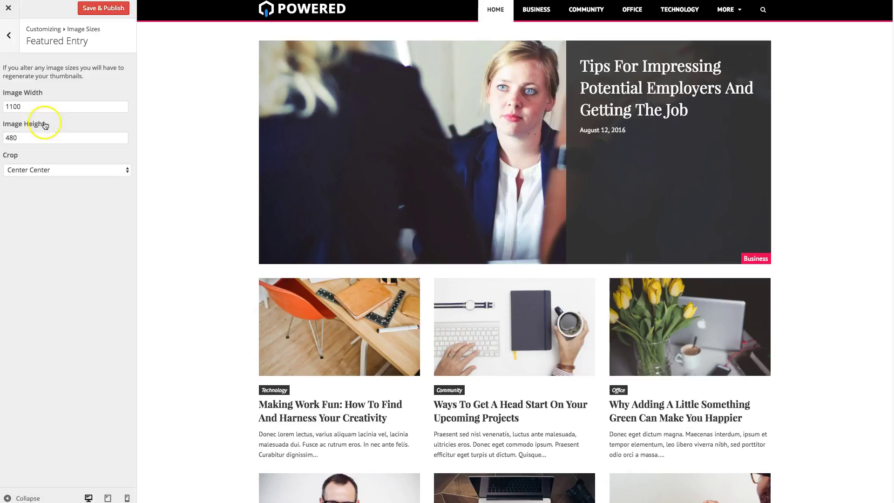
click(45, 174)
click(55, 225)
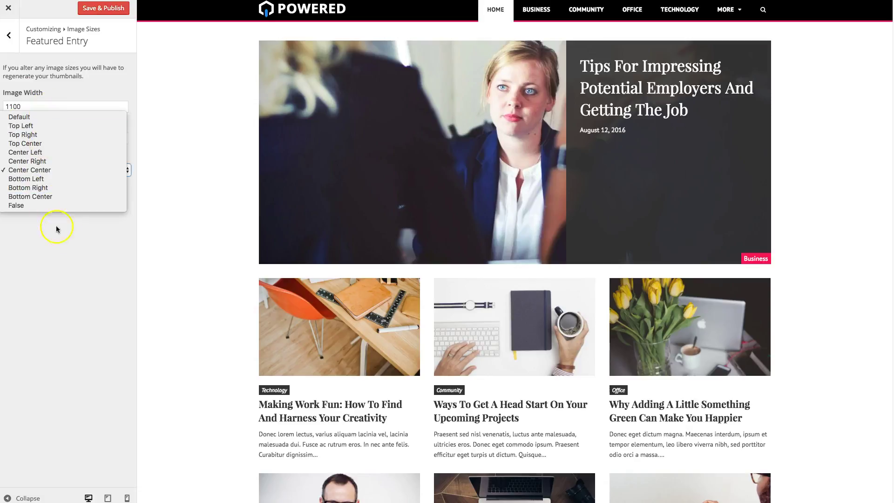
drag(33, 106, 8, 107)
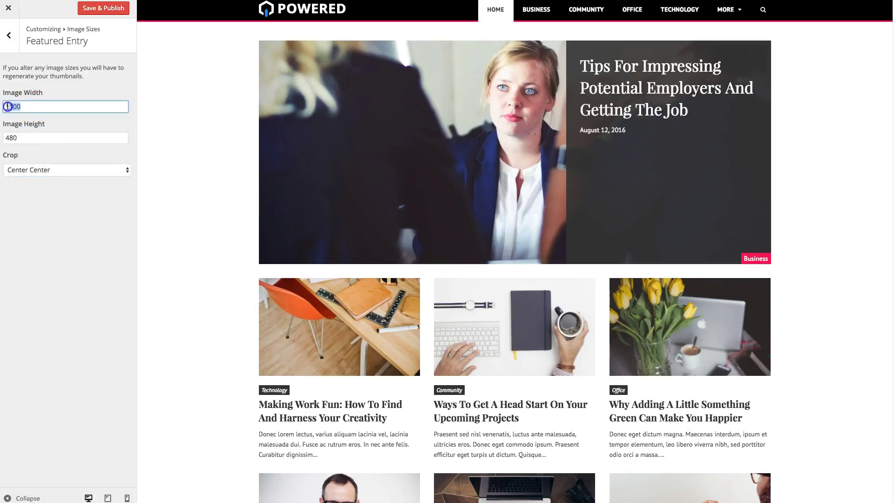
click(81, 239)
click(30, 110)
click(9, 36)
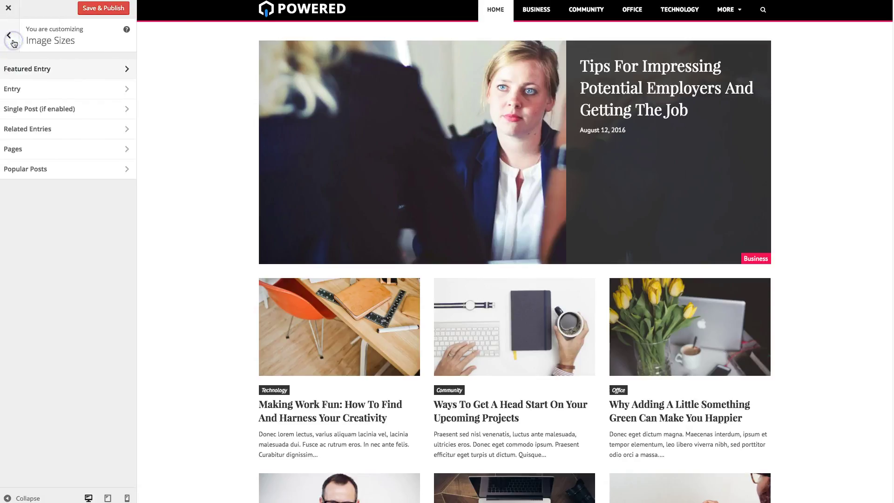
scroll(236, 153, down, 2)
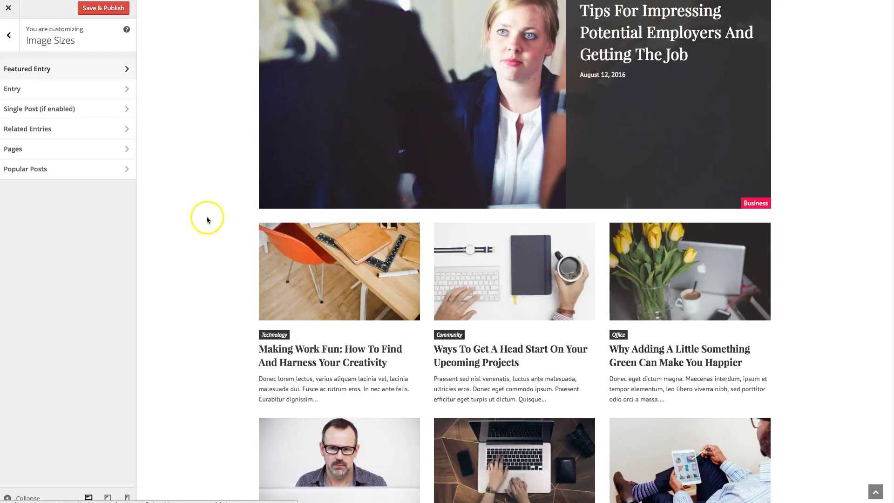
scroll(206, 219, up, 2)
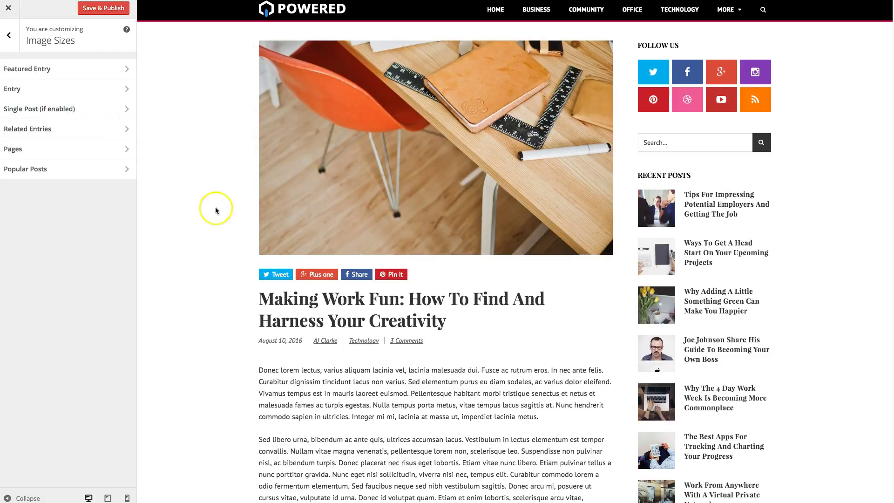
scroll(215, 210, down, 15)
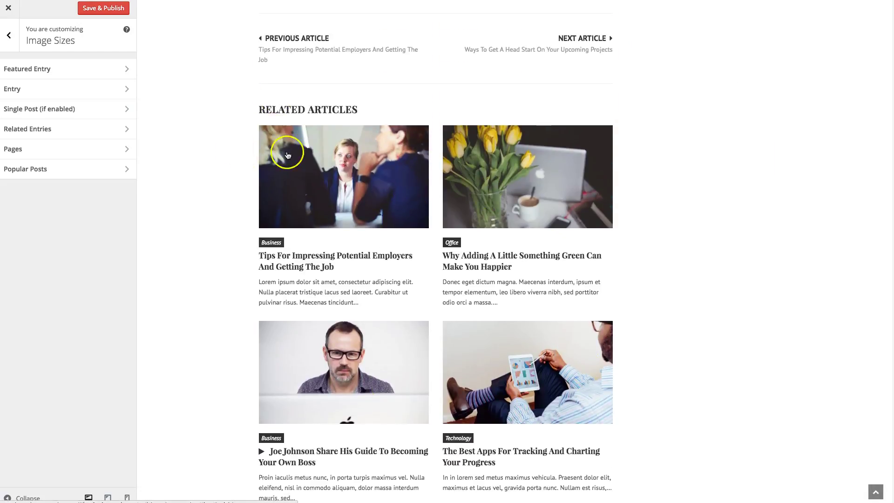
scroll(235, 172, up, 15)
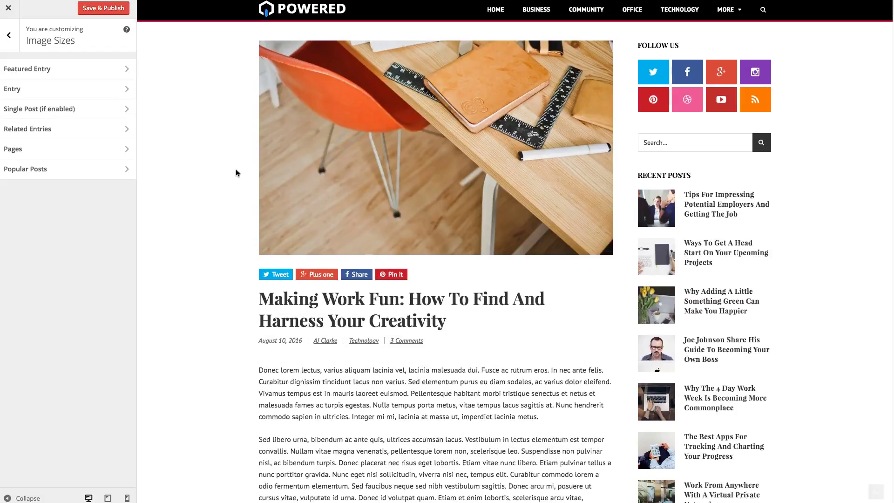
click(53, 149)
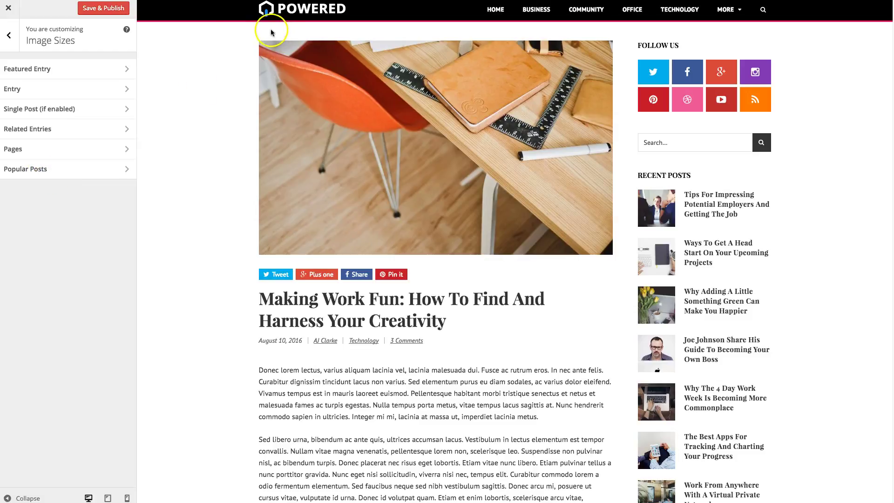
Close the theme customizer and leave it for the dashboard
click(8, 37)
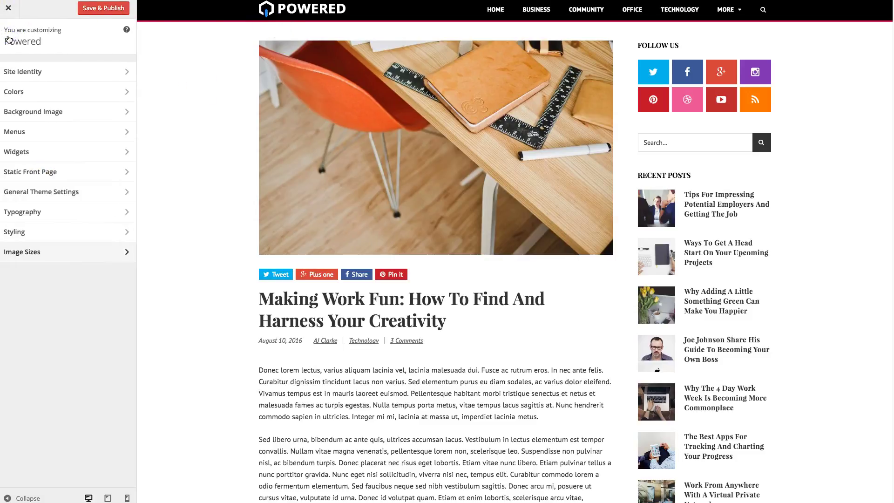
click(9, 8)
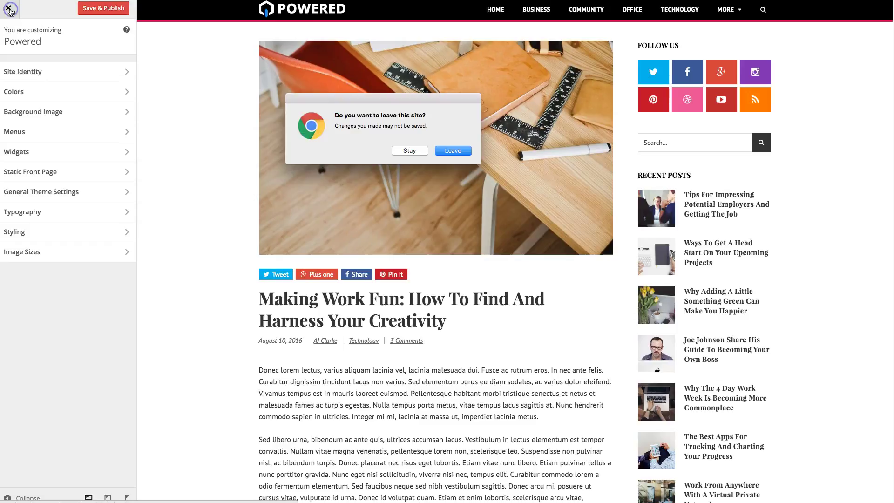
click(453, 151)
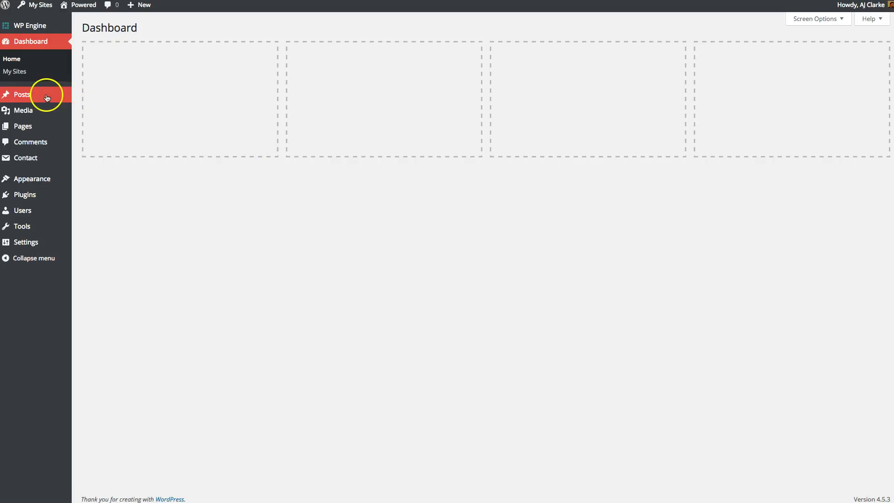
Start a new post titled 'A title' and begin typing 'your content here' in the body
mouse_move(43, 94)
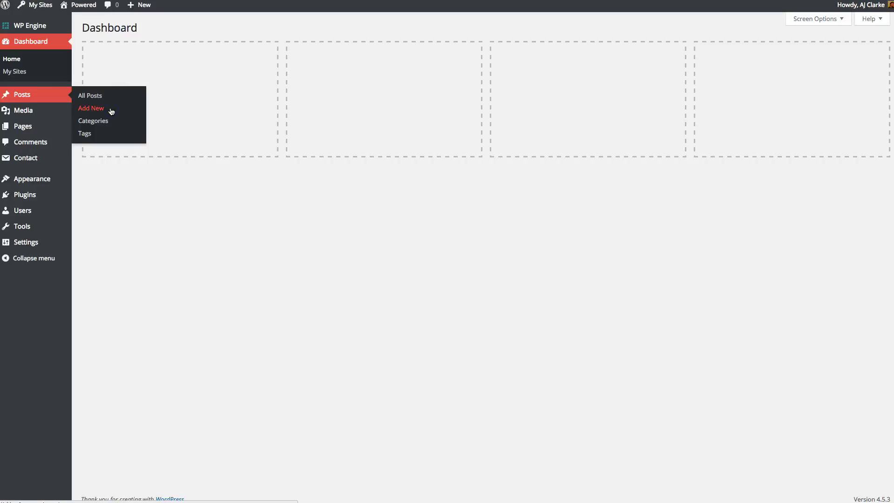
click(112, 111)
click(189, 56)
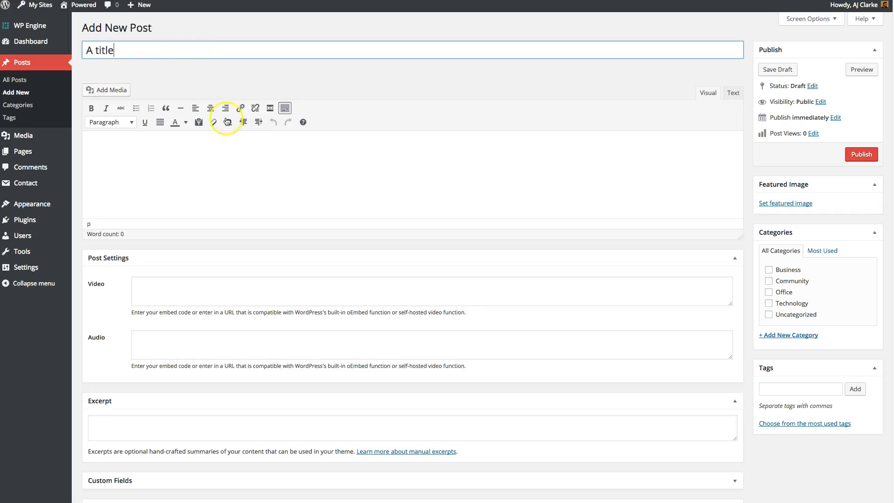
click(262, 158)
text(your content here)
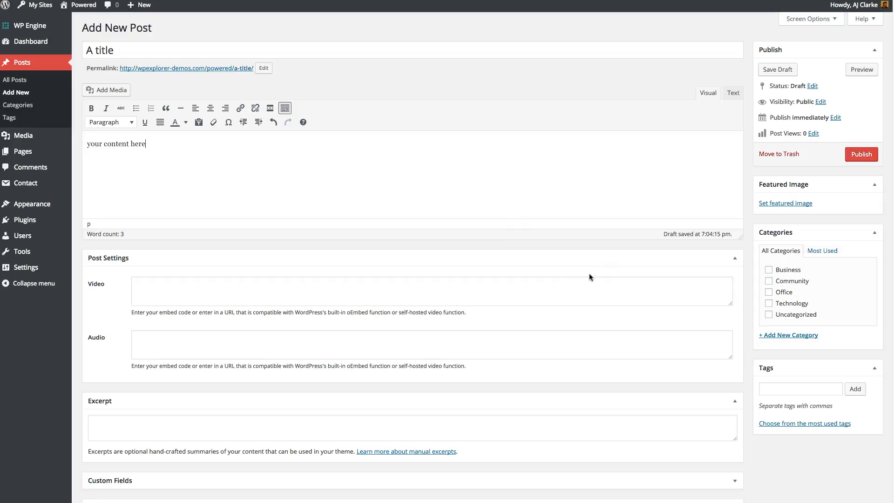
Inspect the Video and Audio embed settings and their oEmbed help text below the post
click(497, 297)
double_click(94, 283)
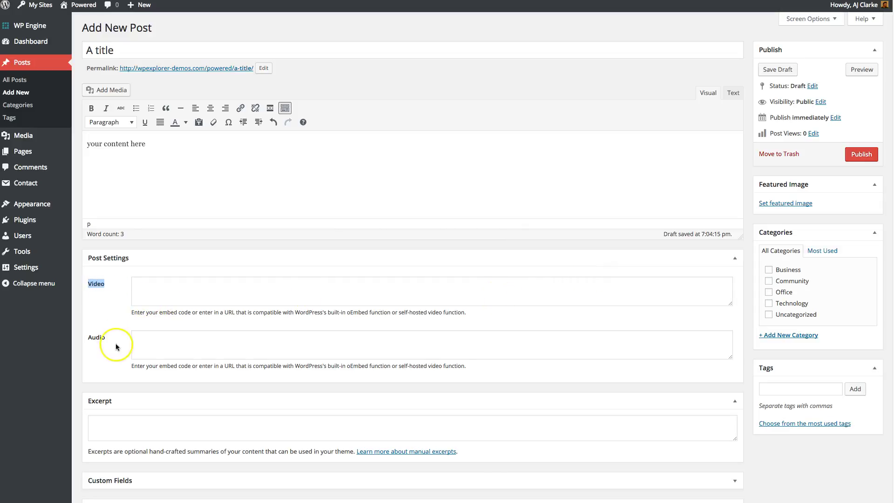
drag(106, 338, 96, 341)
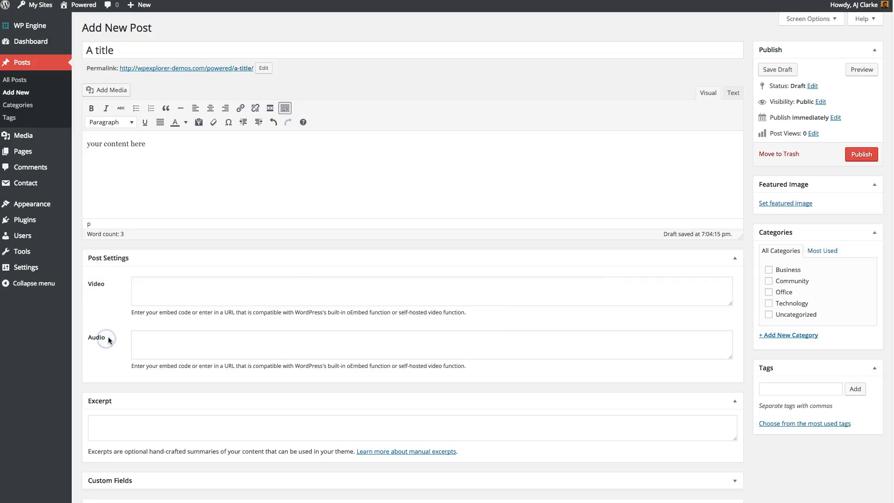
click(174, 290)
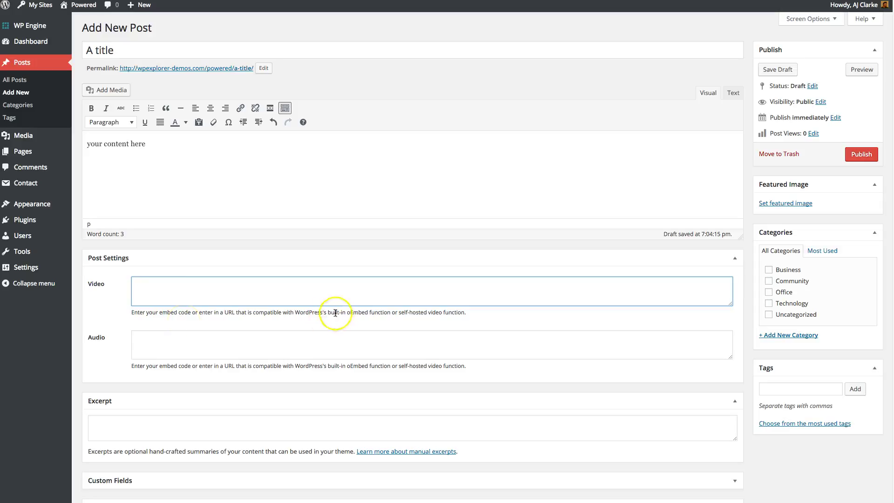
drag(345, 313, 395, 312)
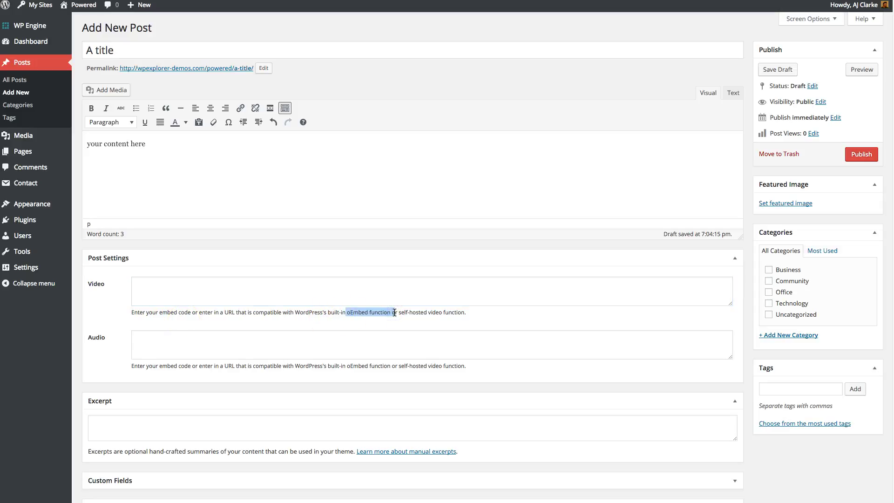
click(287, 272)
click(273, 286)
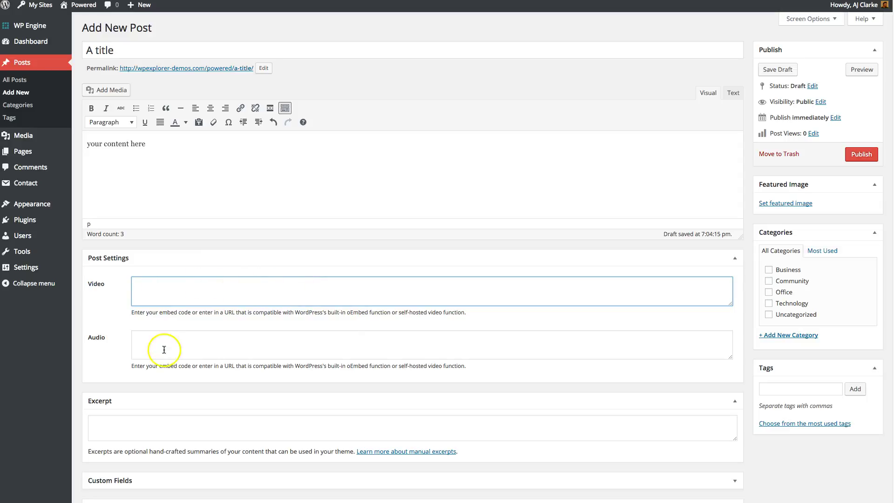
drag(103, 355, 90, 341)
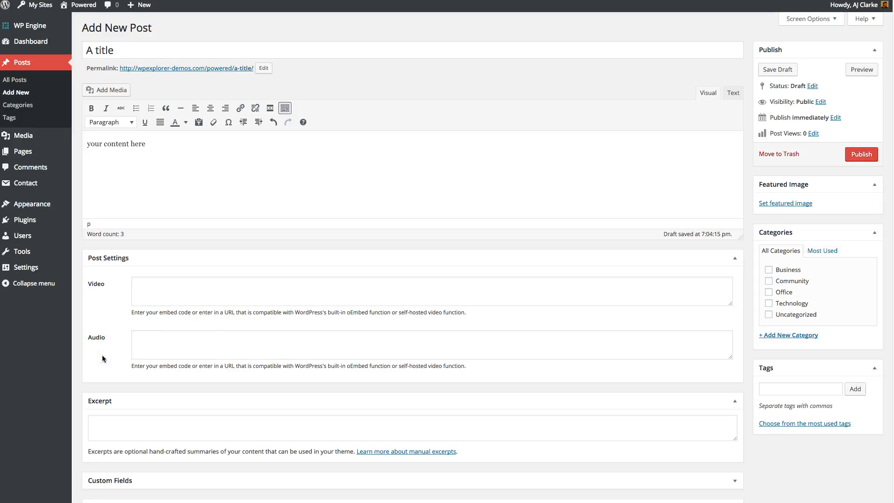
Pick the woman photo boss.jpg as the post's featured image
click(170, 353)
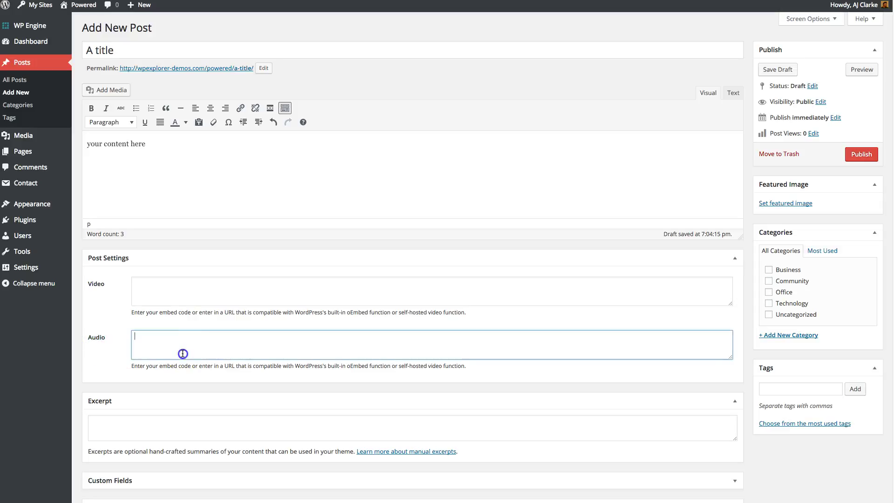
click(785, 203)
click(182, 115)
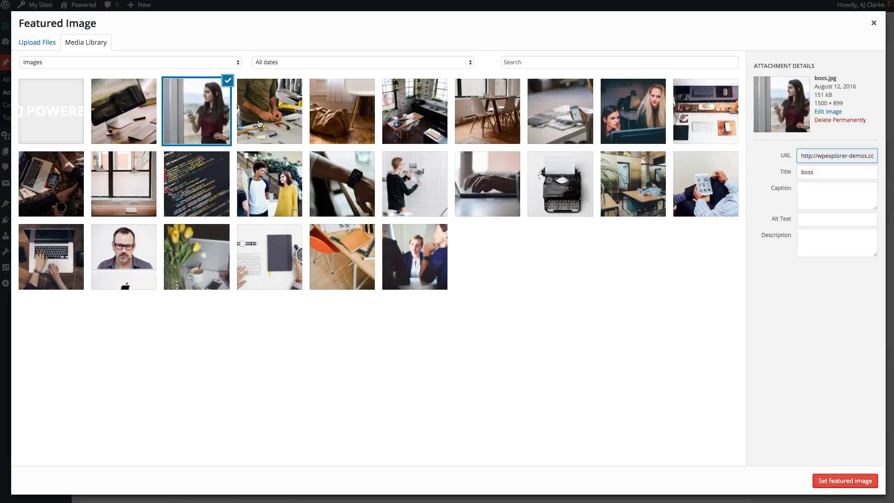